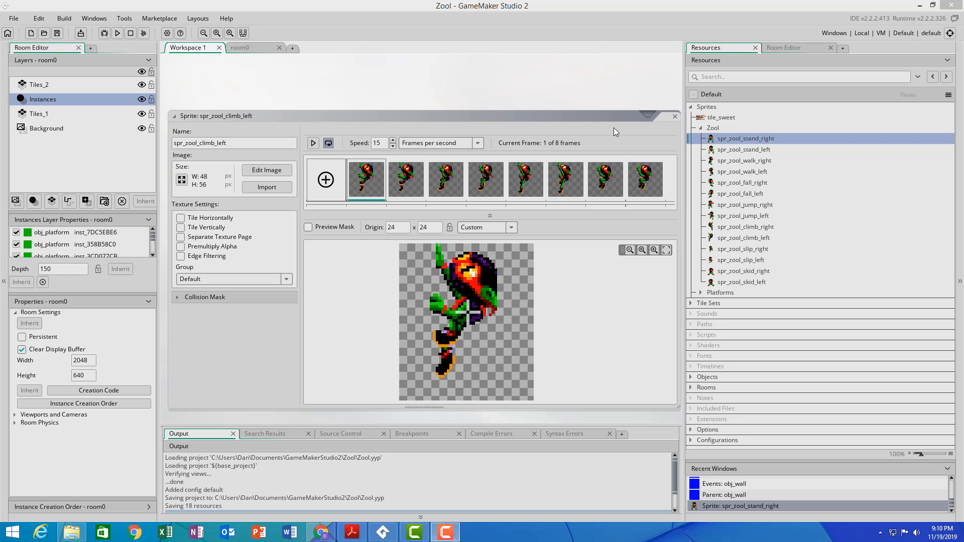
left_click(262, 188)
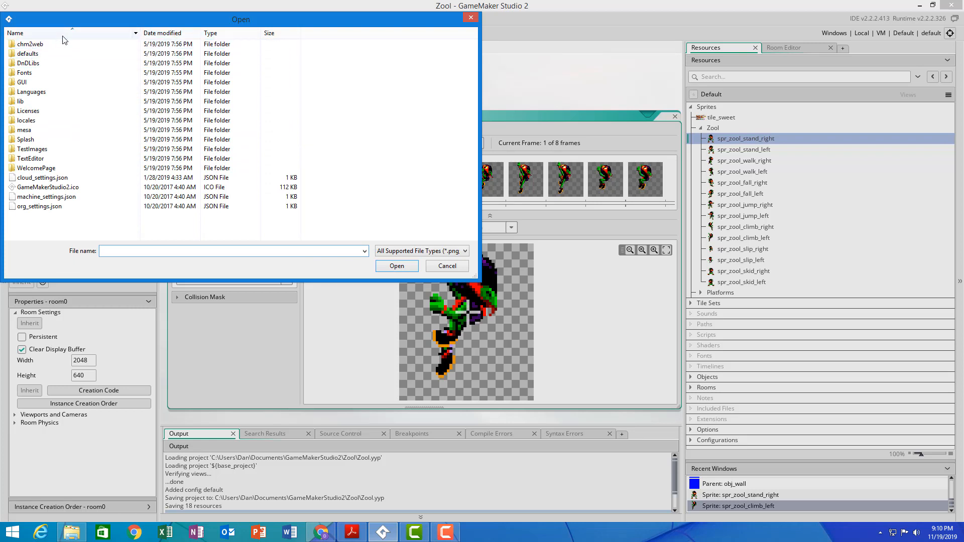
left_click_drag(157, 25, 224, 55)
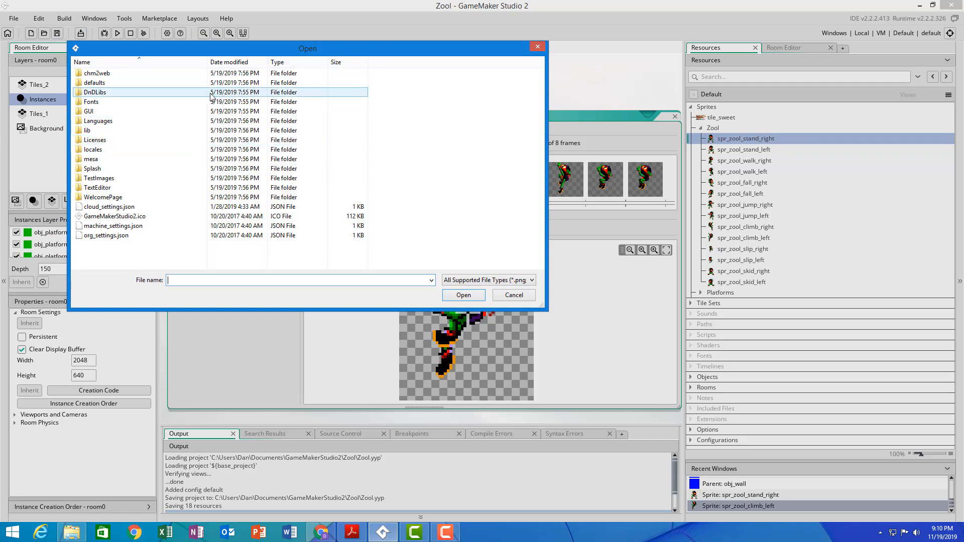
left_click(141, 62)
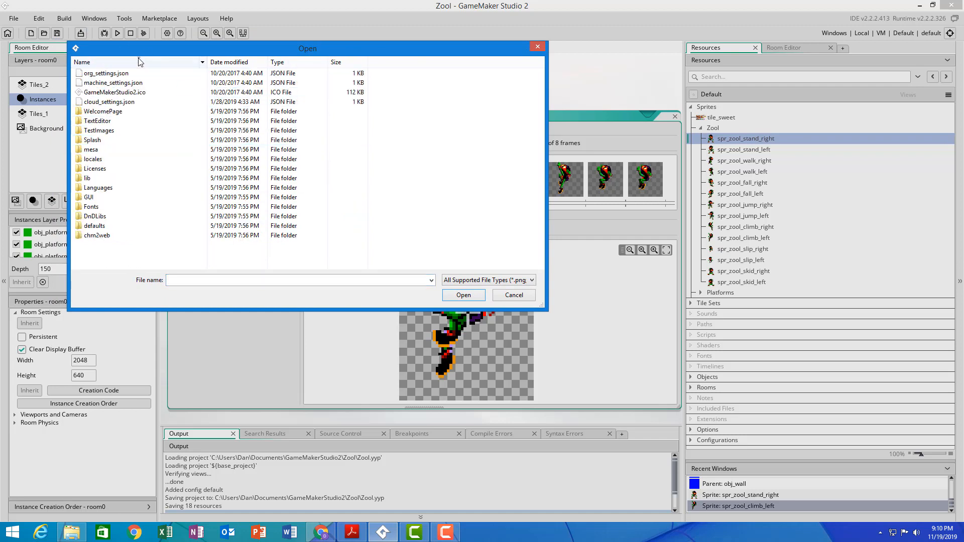
left_click(140, 62)
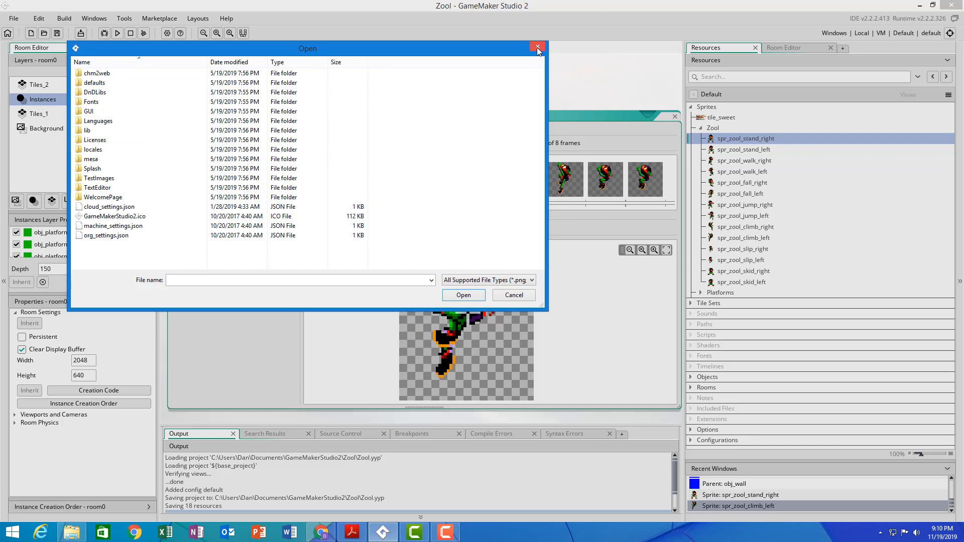
left_click(538, 48)
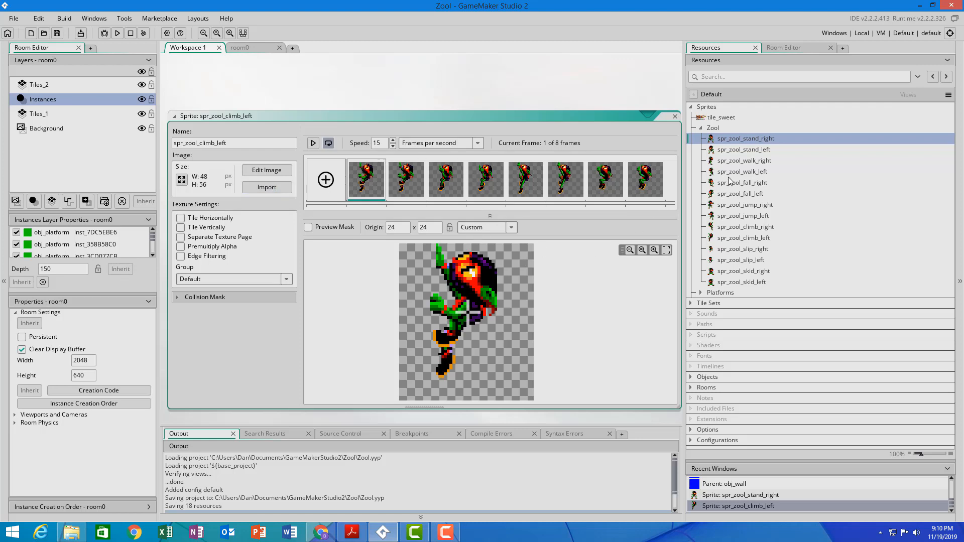
Step: Set the origin of the spr_zool_stand_right sprite to Custom and show its collision mask settings
double_click(737, 140)
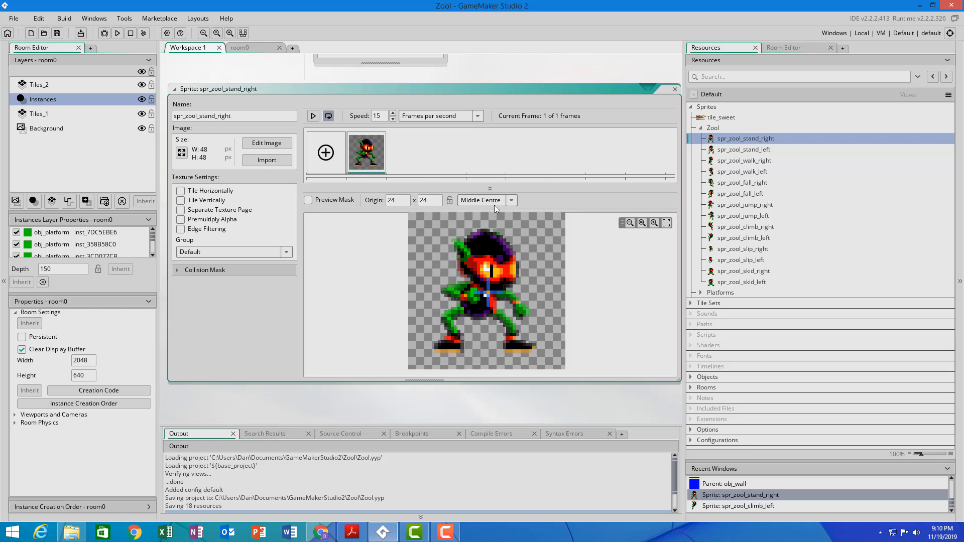
left_click(513, 200)
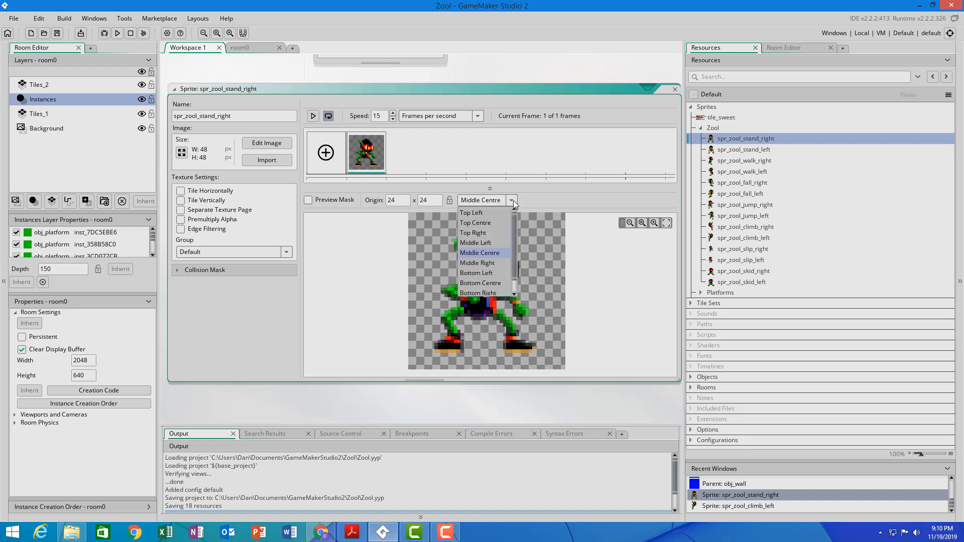
left_click_drag(513, 227, 512, 263)
left_click(477, 291)
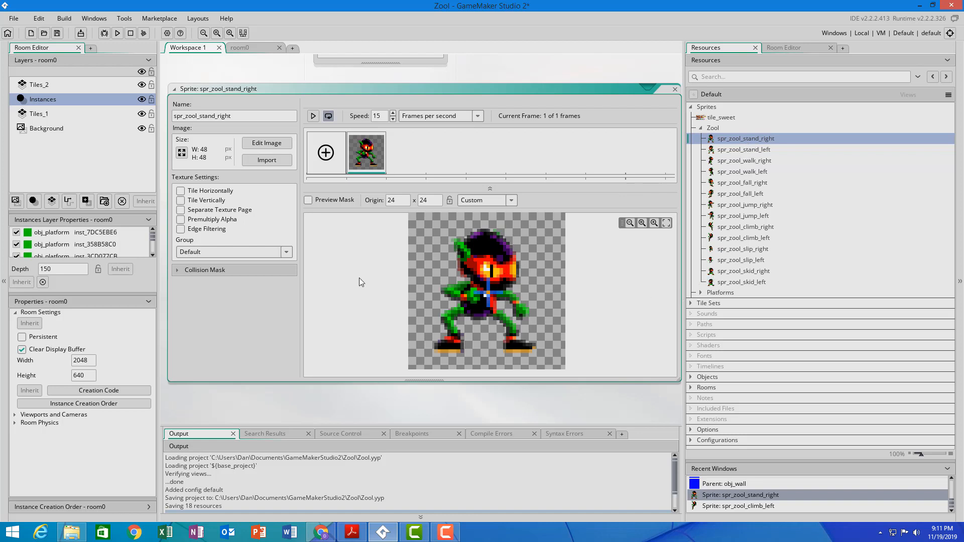
left_click(176, 271)
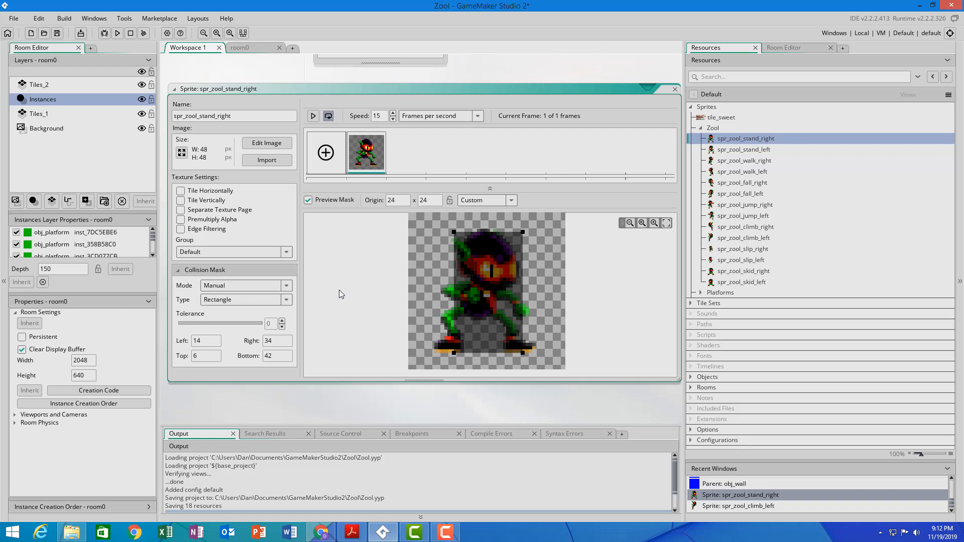
right_click(731, 141)
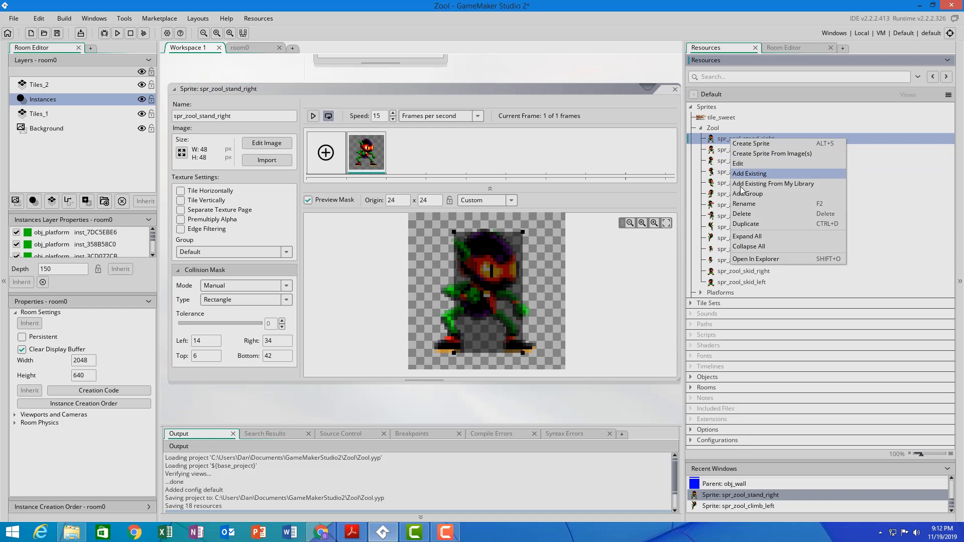
left_click(893, 205)
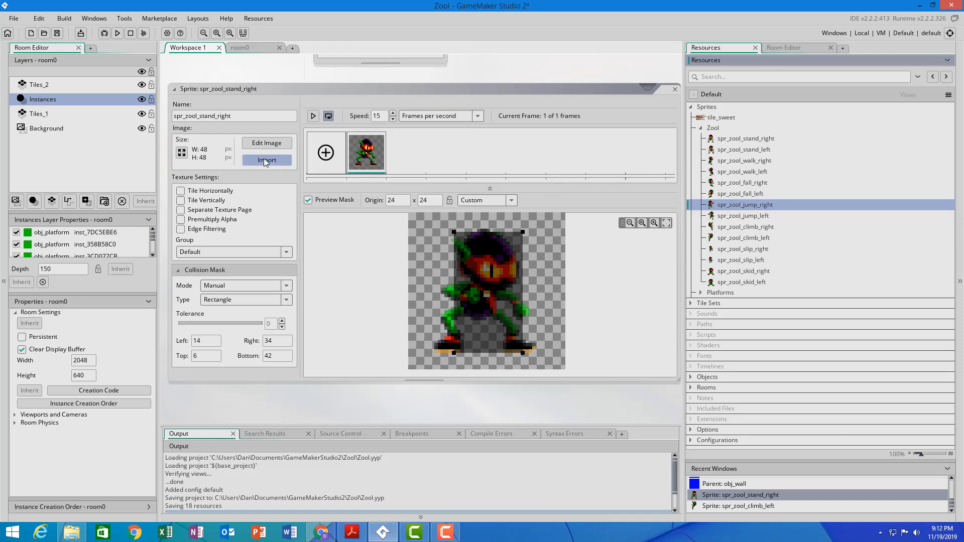
left_click(748, 140)
Step: Review the sprites from spr_zool_stand_left through spr_zool_fall_left, and show the collision mask of spr_zool_fall_left
double_click(747, 148)
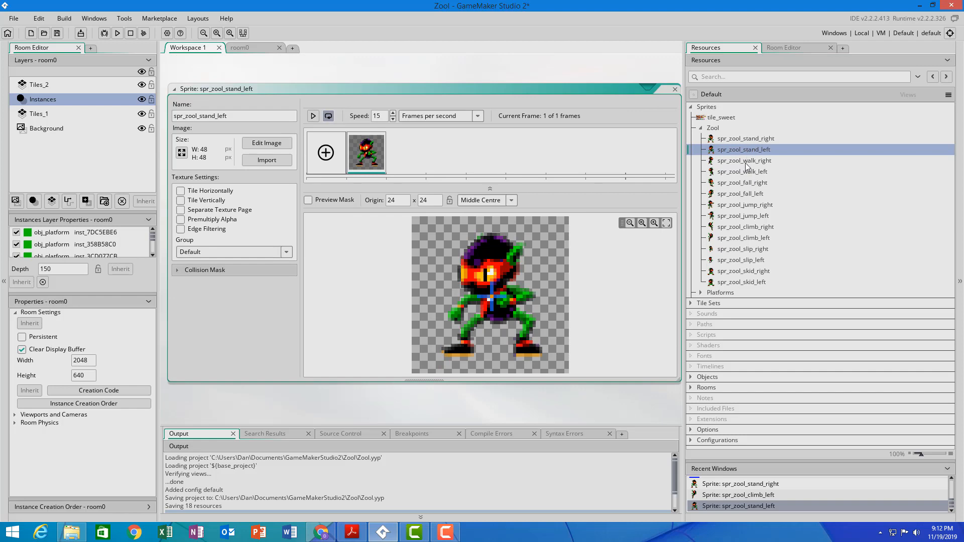
double_click(746, 162)
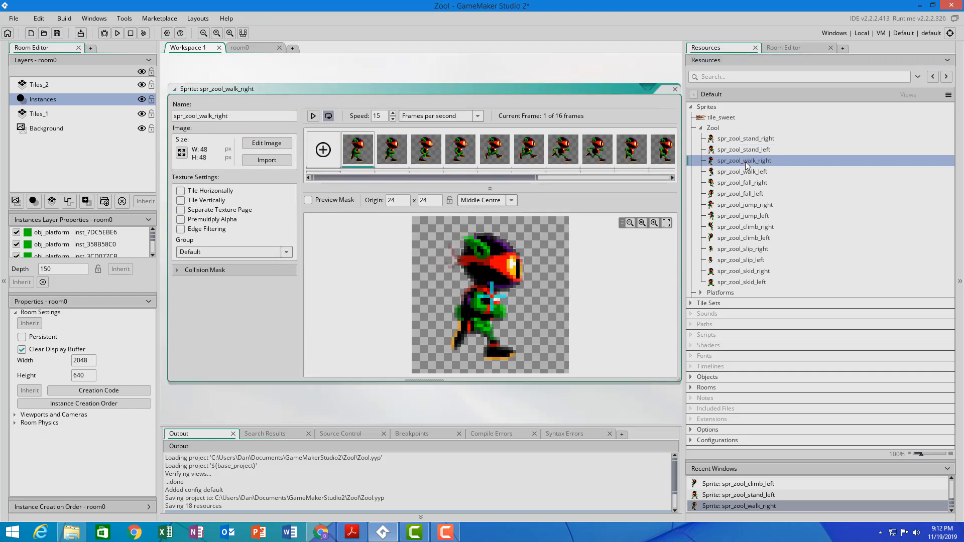
double_click(747, 172)
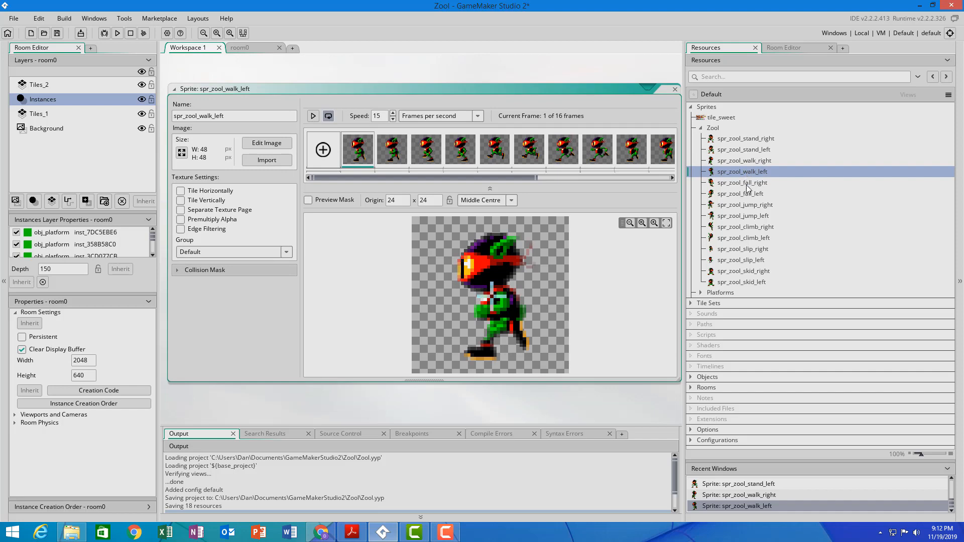
double_click(747, 183)
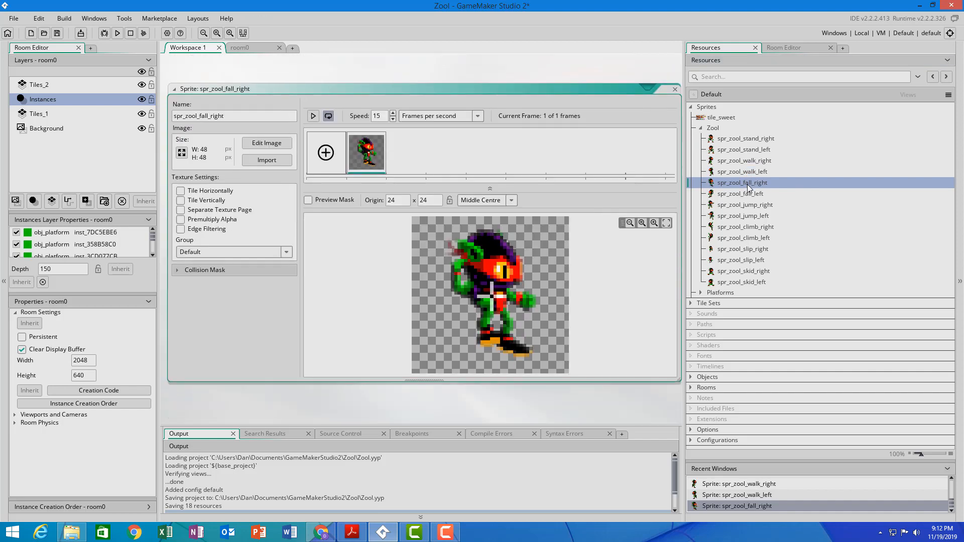
double_click(748, 194)
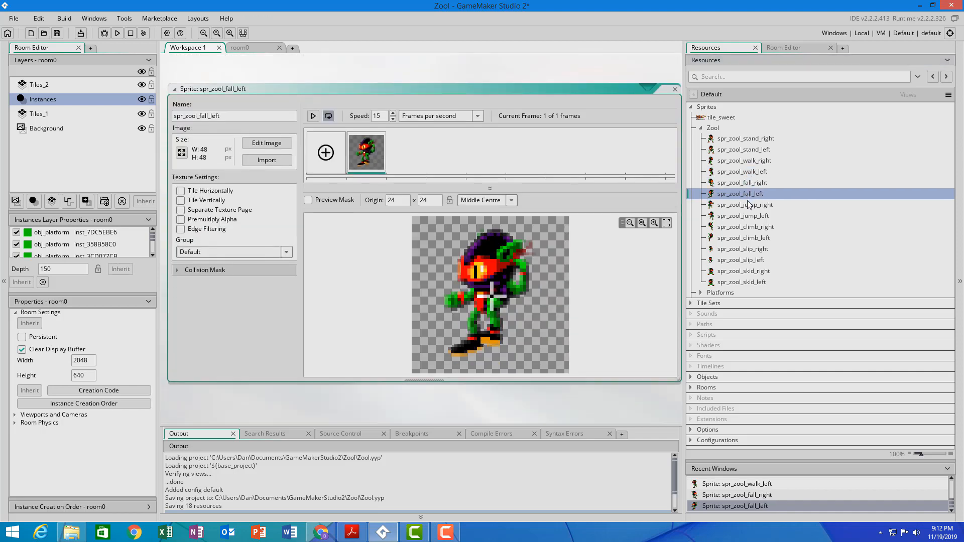
left_click(177, 270)
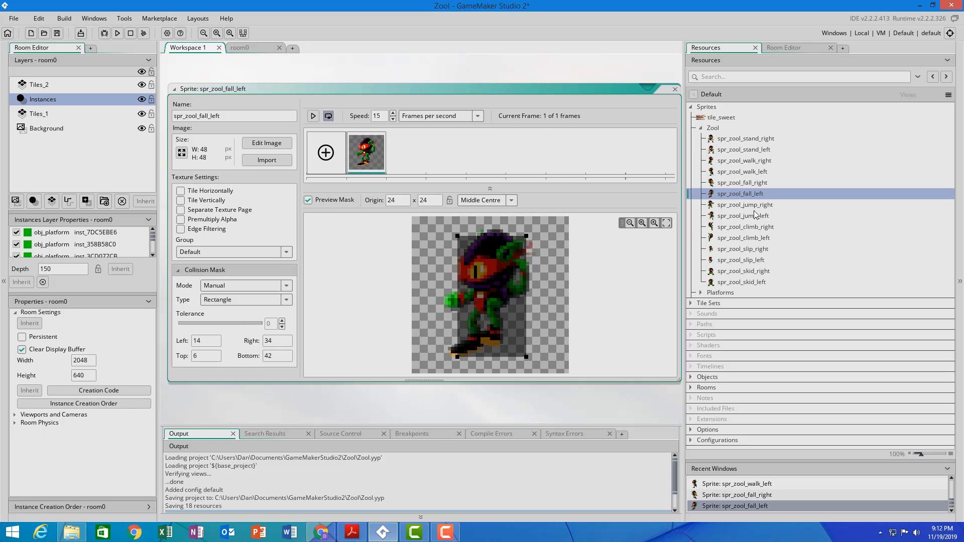
Step: View the spr_zool_jump_right sprite, and examine the frames and collision mask of spr_zool_climb_right
double_click(740, 206)
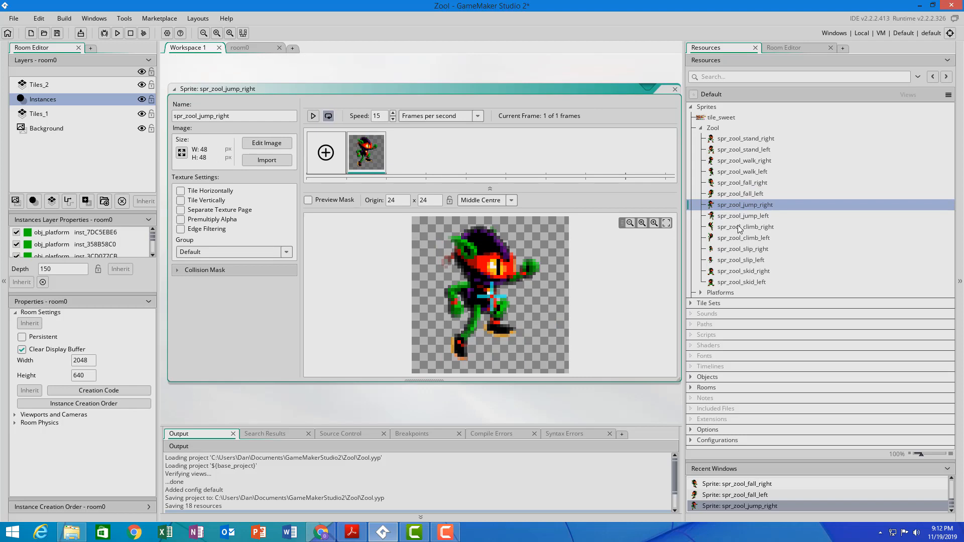
double_click(740, 227)
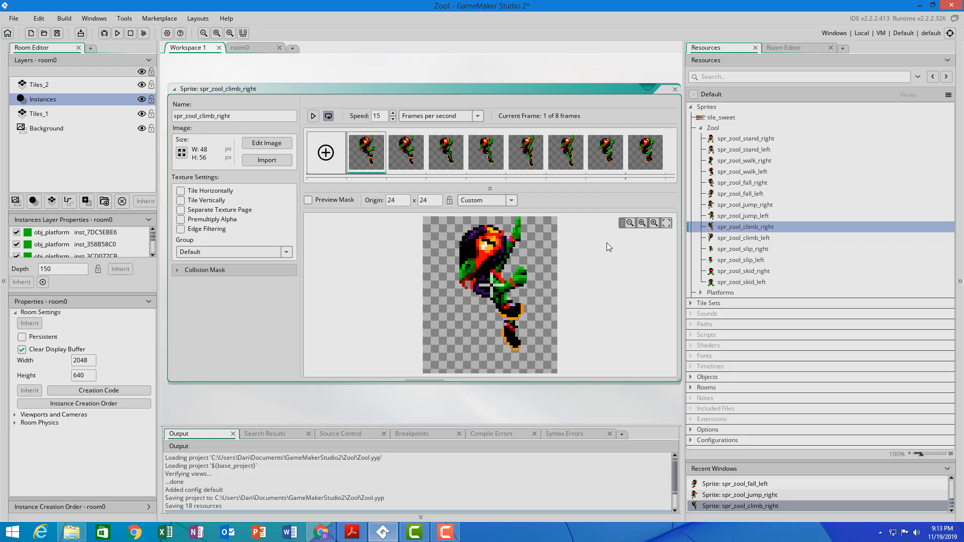
left_click(177, 273)
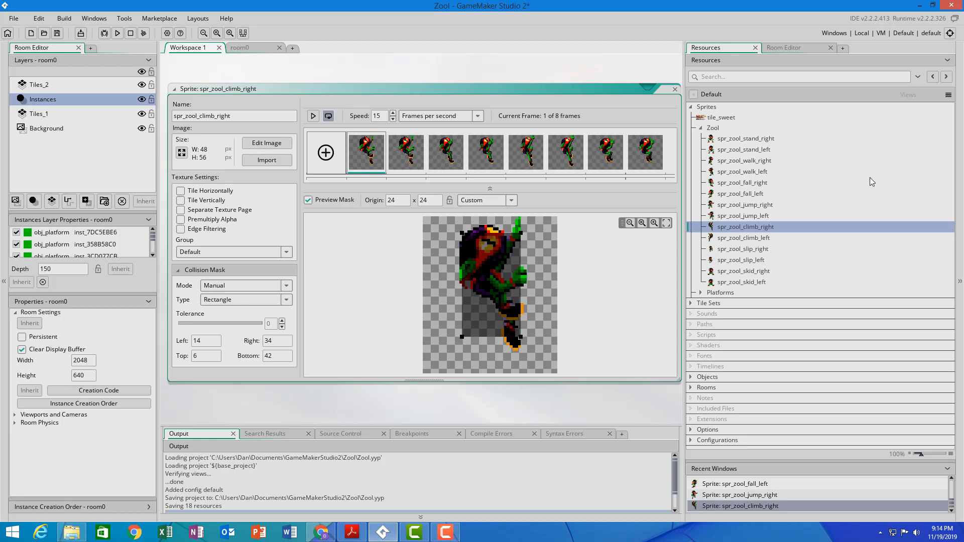
mouse_move(456, 154)
Step: Open room0 and hide its Tiles_1, Instances and Tiles_2 layers
left_click(691, 388)
double_click(701, 398)
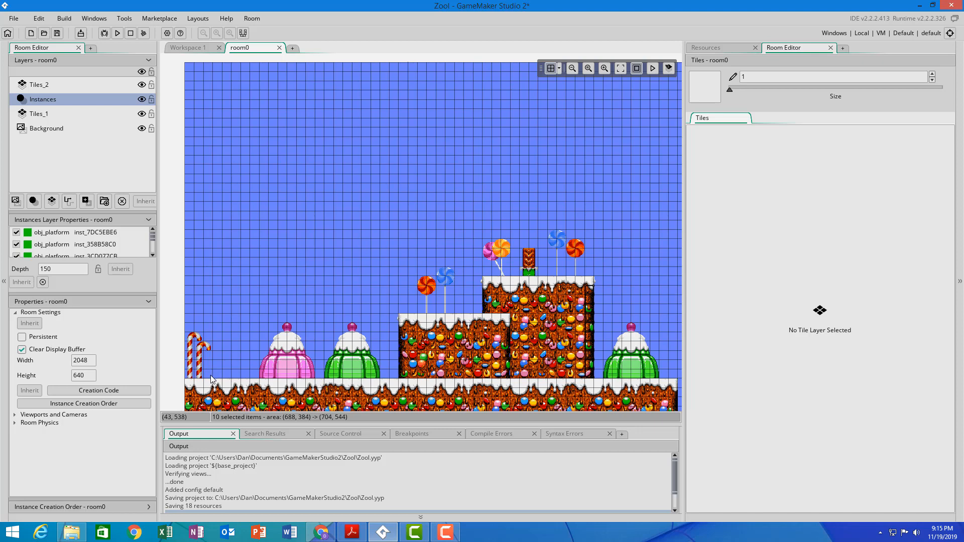
left_click(142, 114)
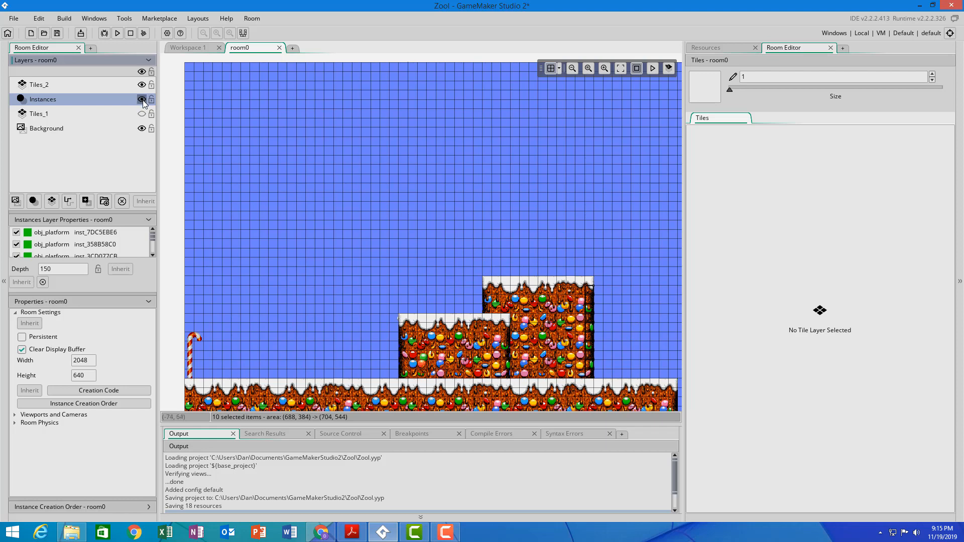
left_click(142, 100)
left_click(142, 84)
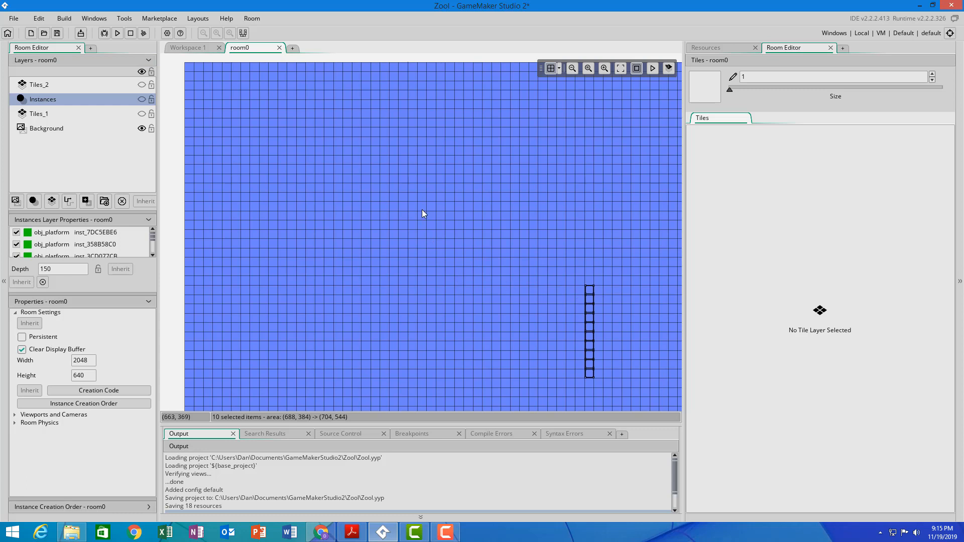
Step: Show and hide the Tiles_2 layer again, and delete the selected vertical column of ten instances in room0
left_click(142, 85)
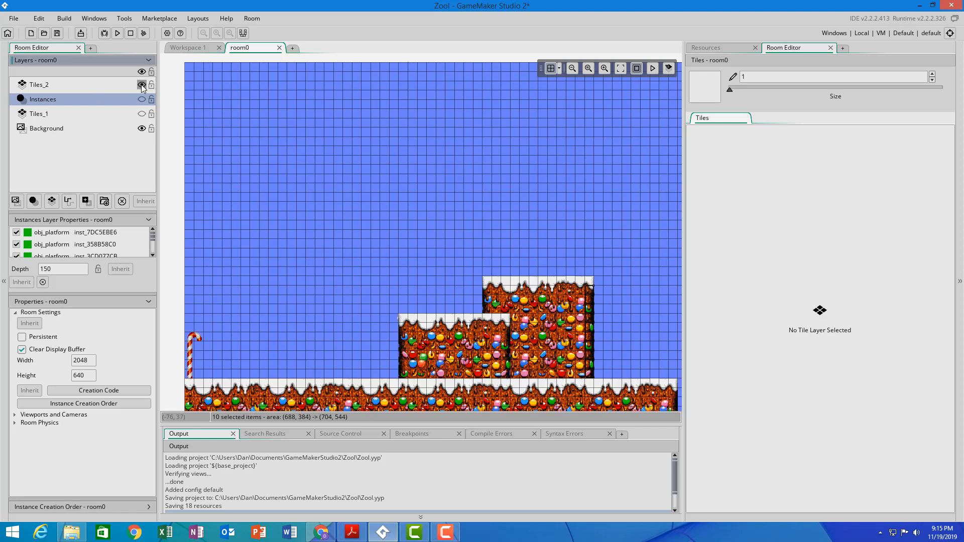
left_click(142, 85)
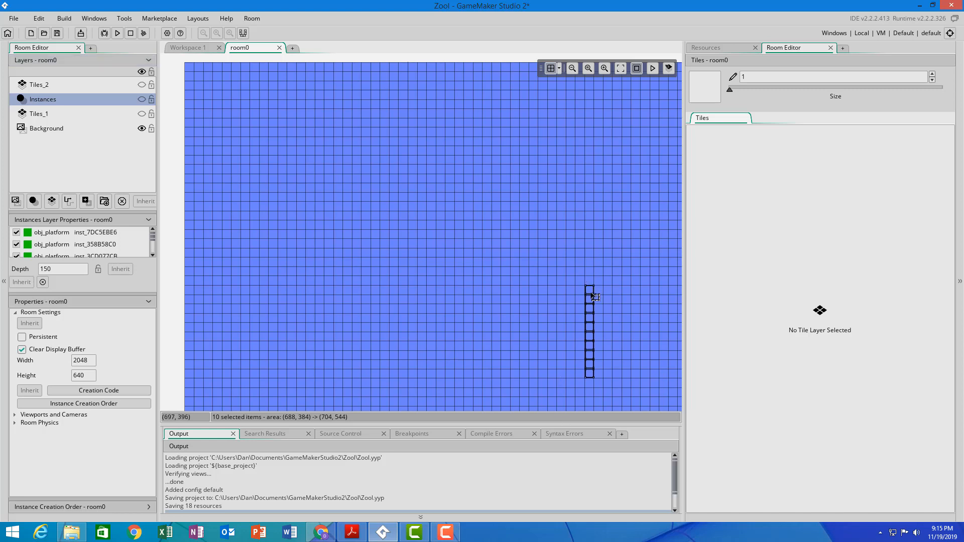
key("Delete")
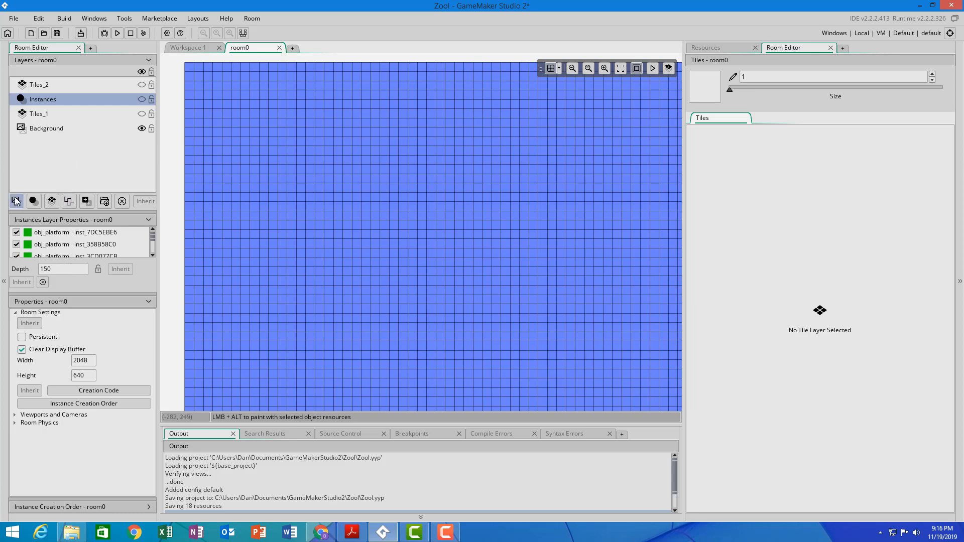
Step: Examine the Background layer's colour and depth settings, and compare its depth with that of the Instances layer
left_click(46, 129)
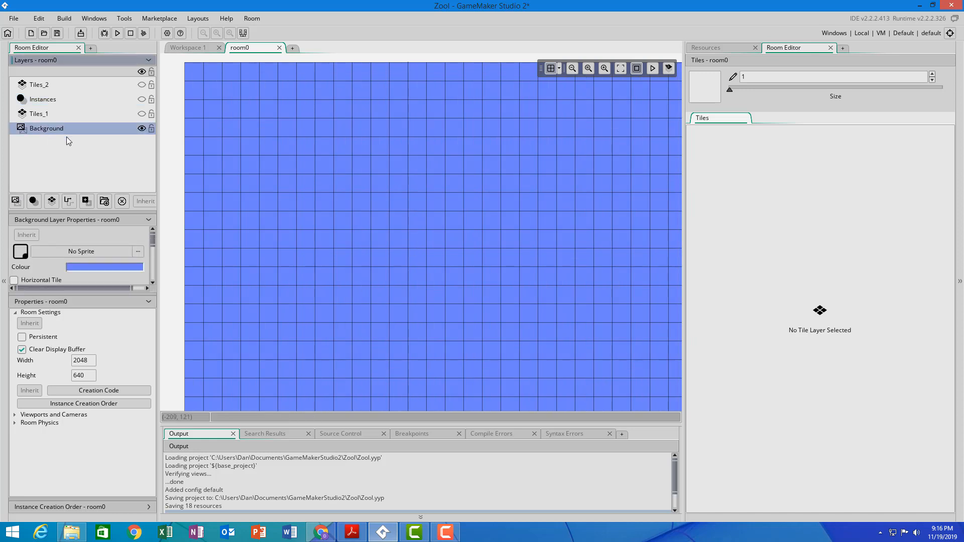
left_click(93, 268)
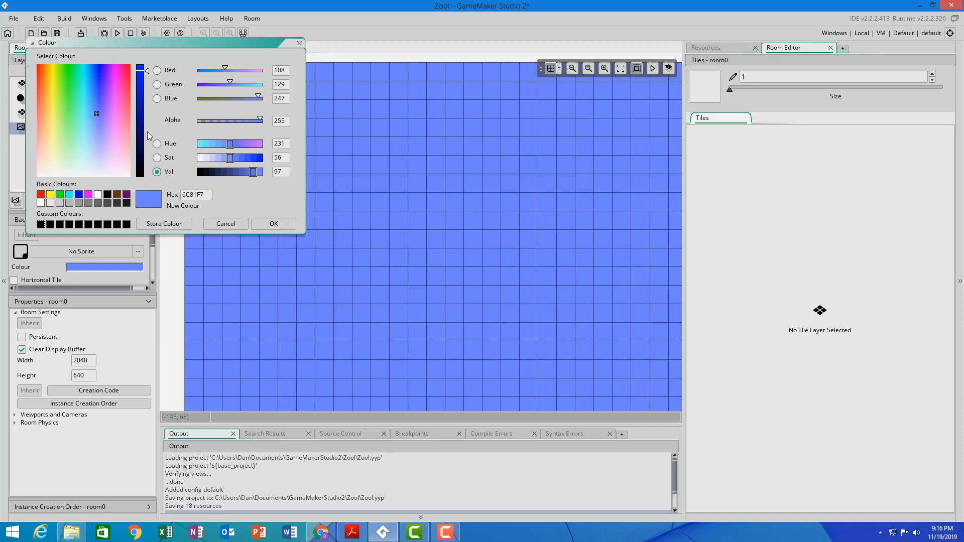
left_click(279, 225)
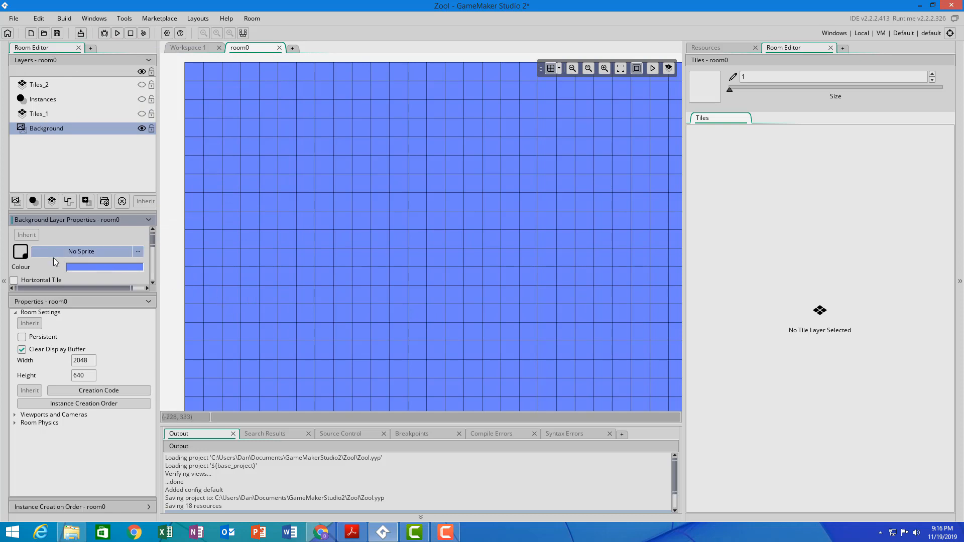
scroll(53, 257, "down", 5)
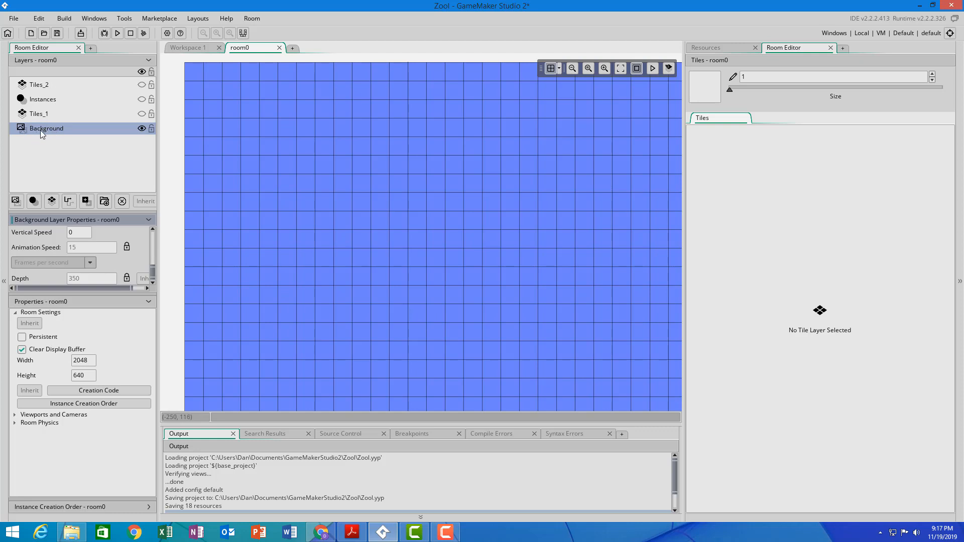
left_click(53, 104)
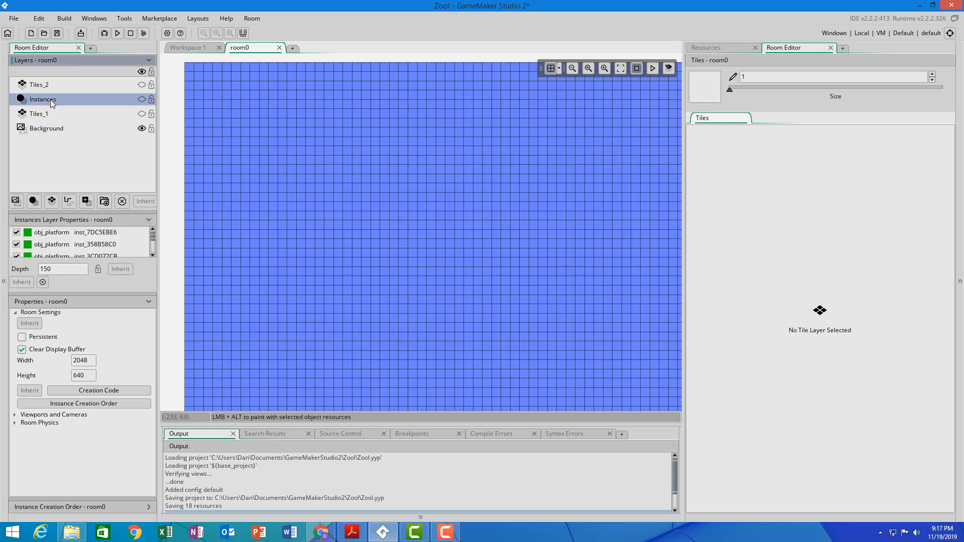
left_click(48, 128)
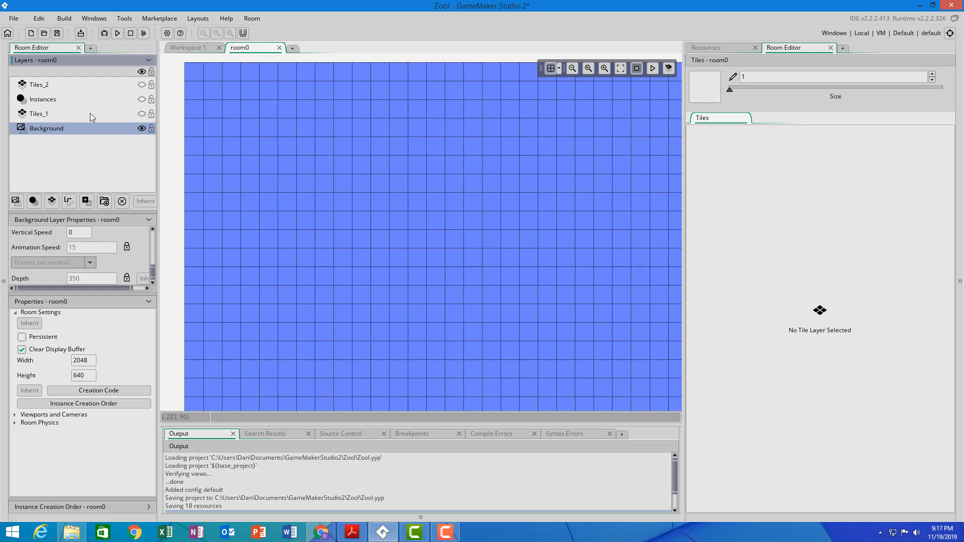
Step: Show the Tiles_1 layer, and turn the Instances layer's visibility on and off to compare them
left_click(142, 114)
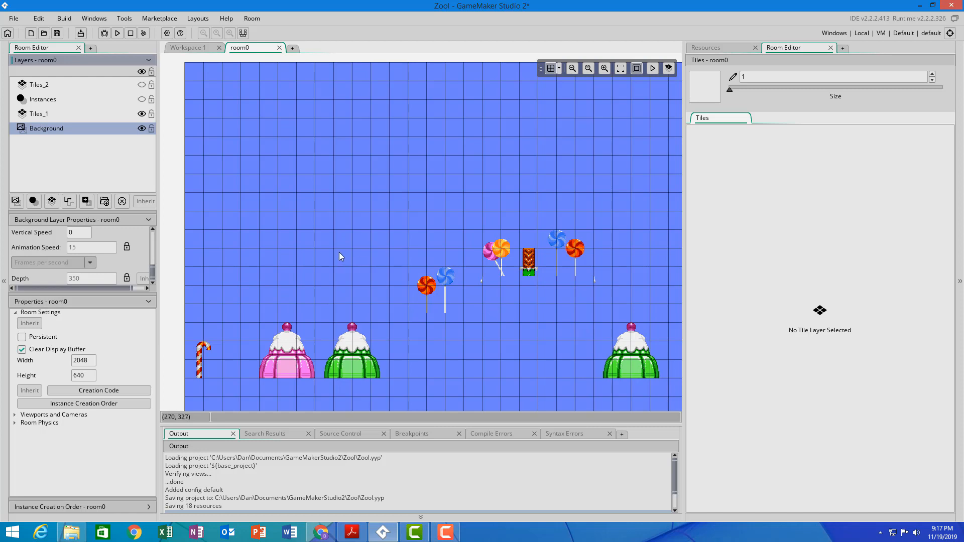
left_click(141, 100)
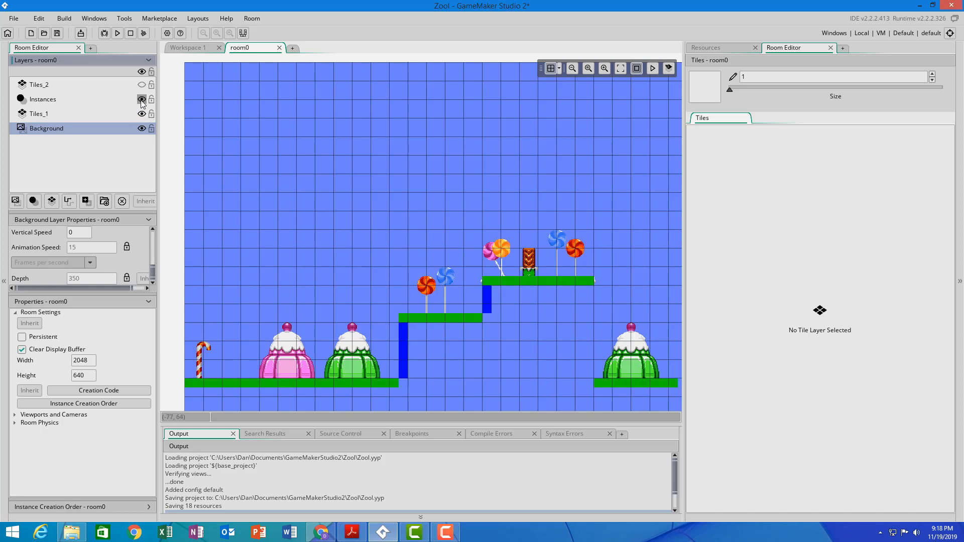
left_click(142, 100)
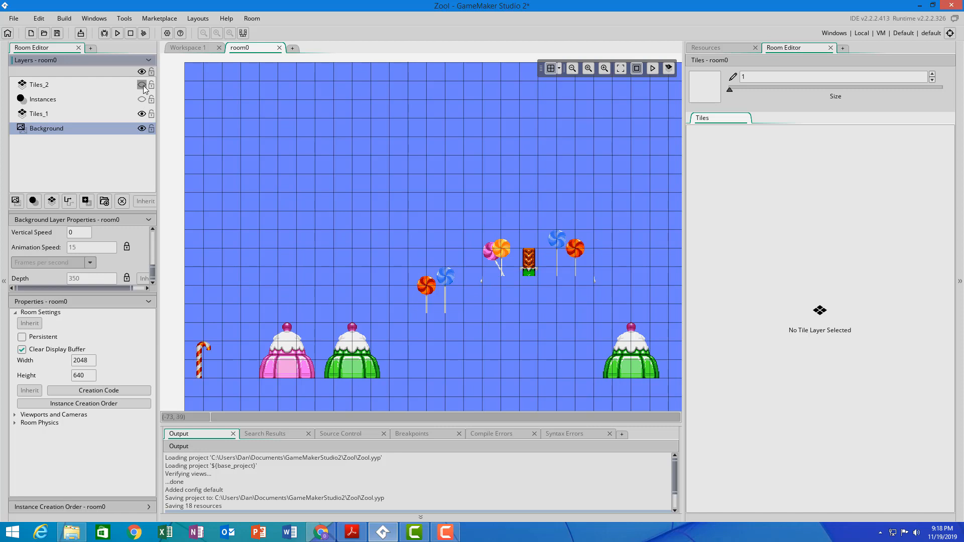
Step: Turn the visibility of the Tiles_2 and Tiles_1 layers off and on to compare their tiles, leaving both layers shown
left_click(143, 85)
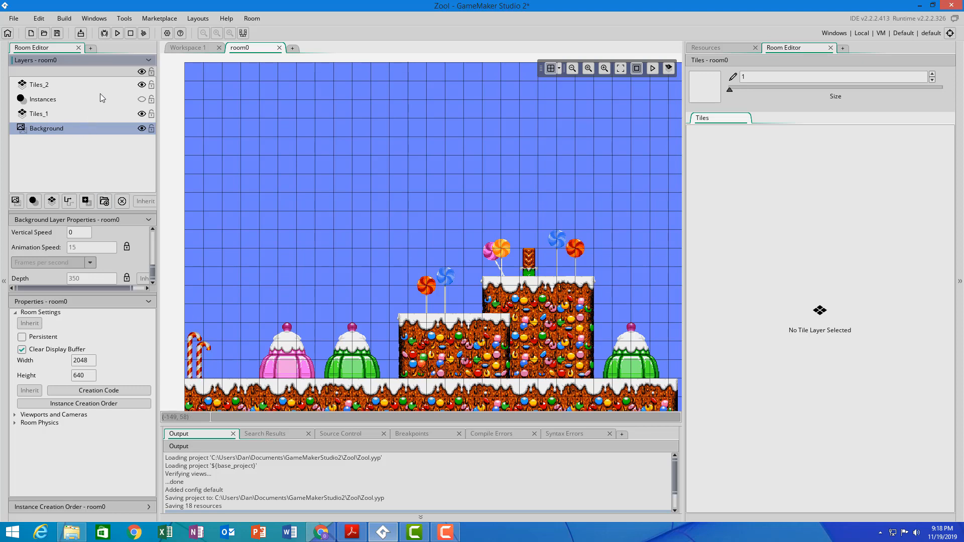
left_click(142, 86)
left_click(142, 86)
left_click(141, 84)
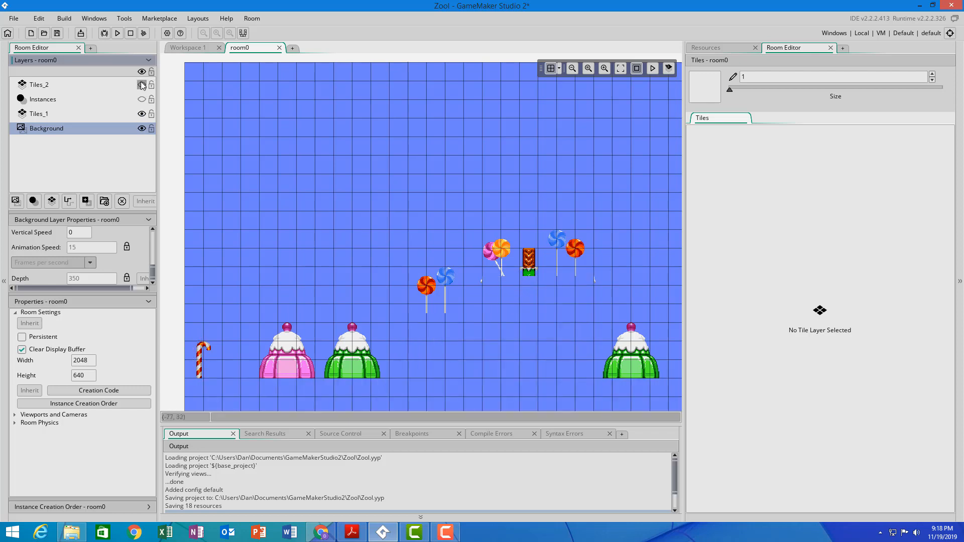
left_click(141, 84)
left_click(142, 114)
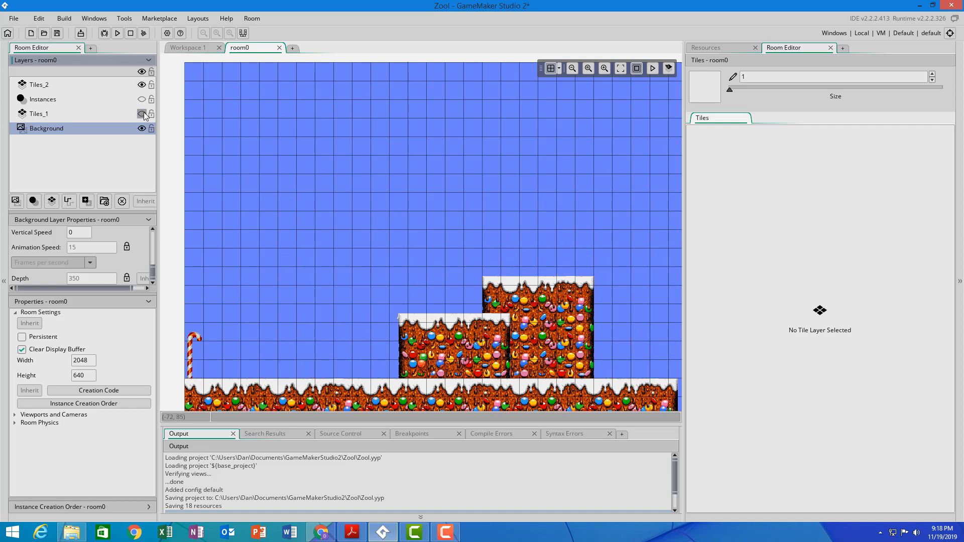
left_click(142, 114)
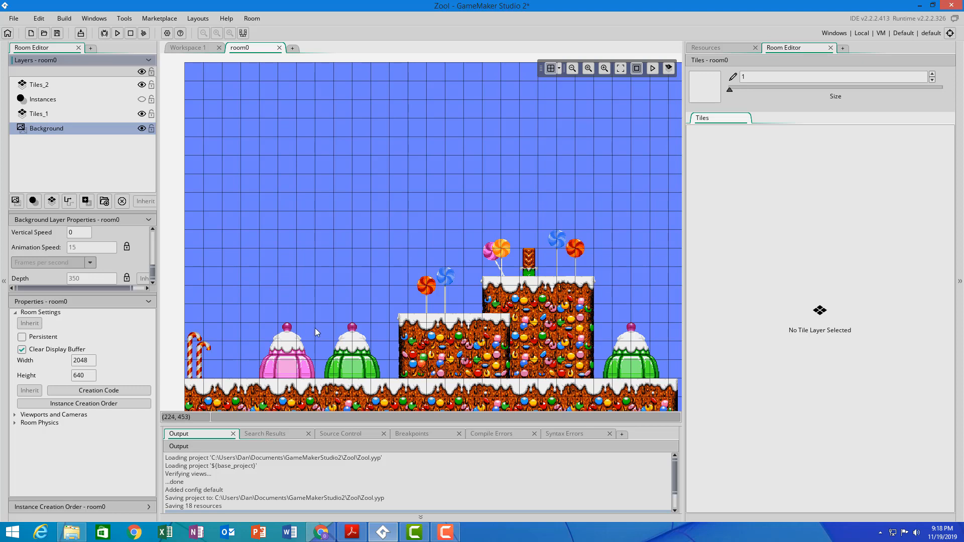
Step: Show the Instances layer and check the width and height settings of room0 against the whole level
scroll(314, 331, "down", 3)
scroll(287, 331, "up", 2)
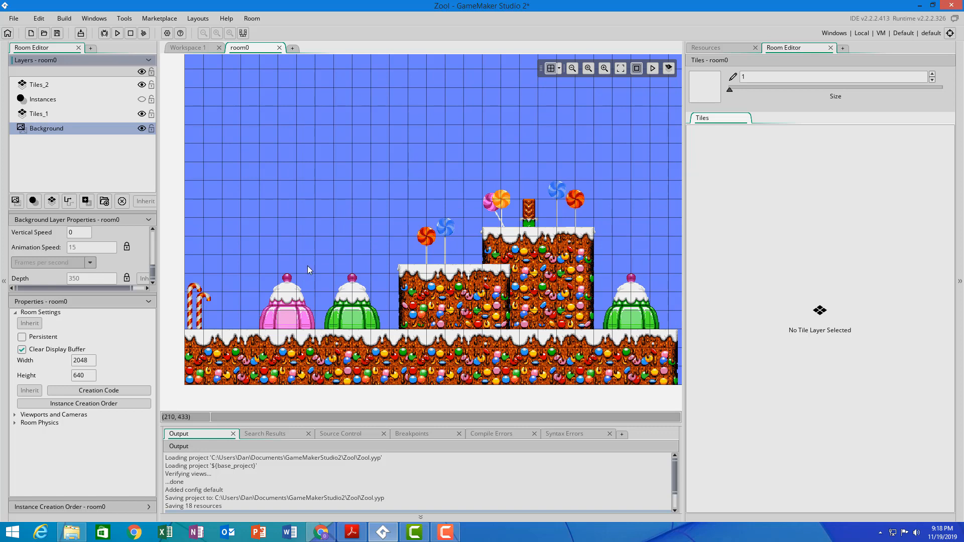
left_click(142, 99)
scroll(240, 220, "down", 3, "ctrl")
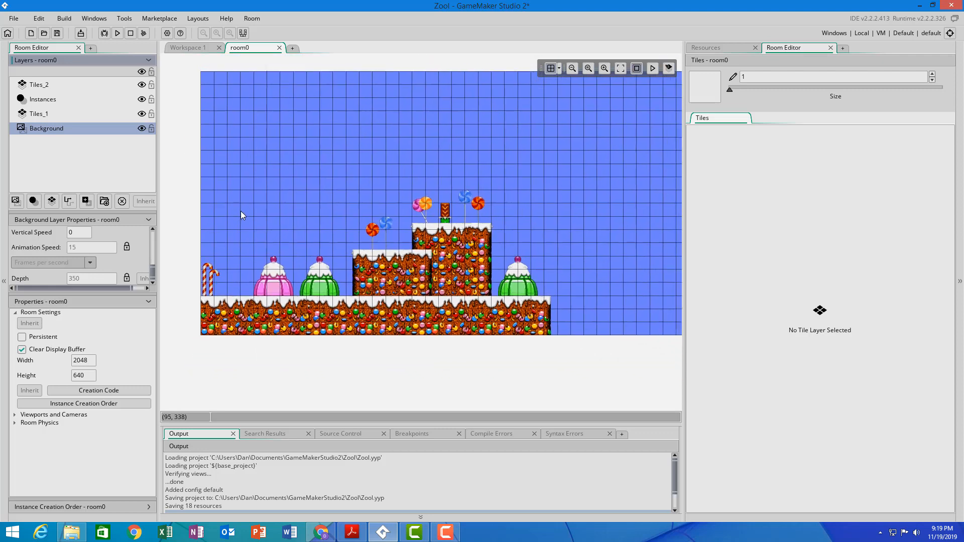
scroll(243, 219, "down", 2, "ctrl")
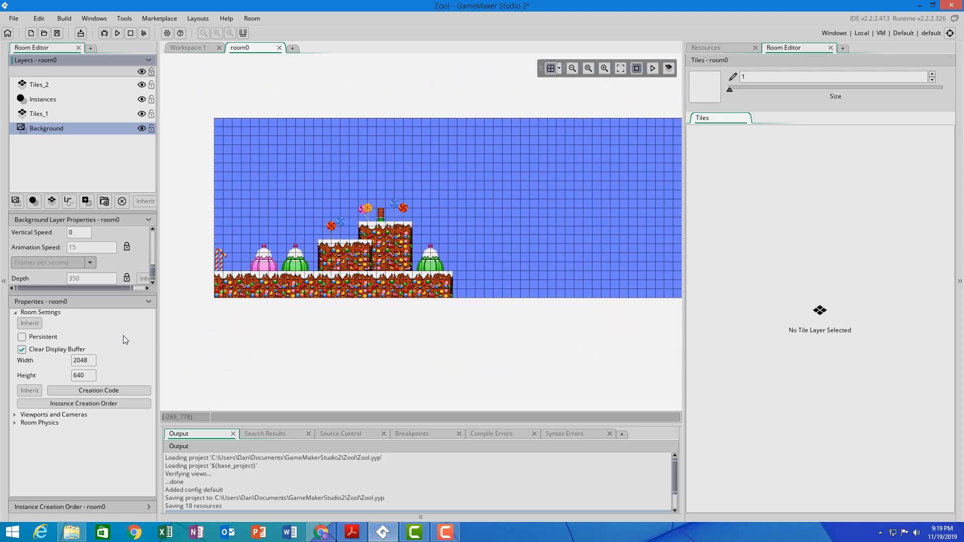
left_click(88, 360)
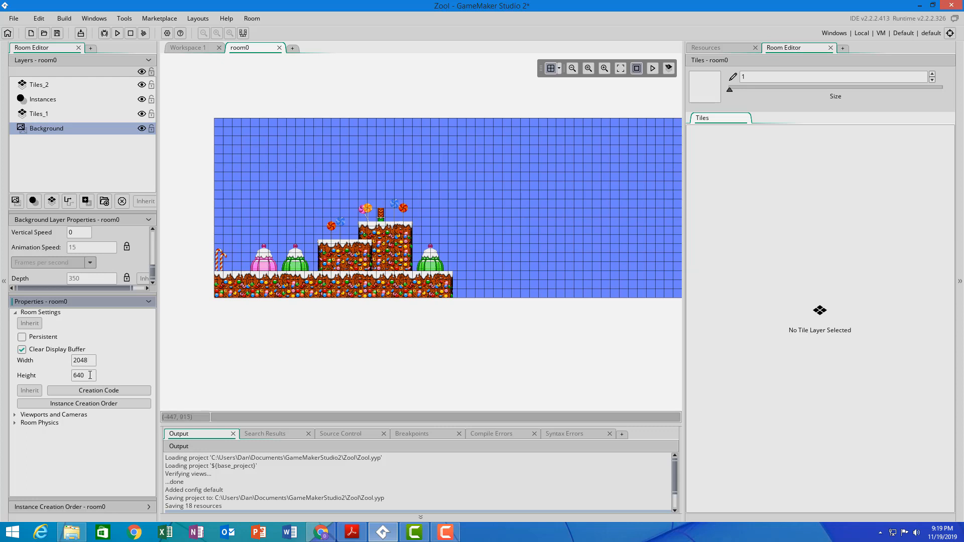
left_click(92, 360)
left_click(88, 373)
Step: Open the tile_sweet sprite from the project resources and examine its tile artwork
left_click(716, 46)
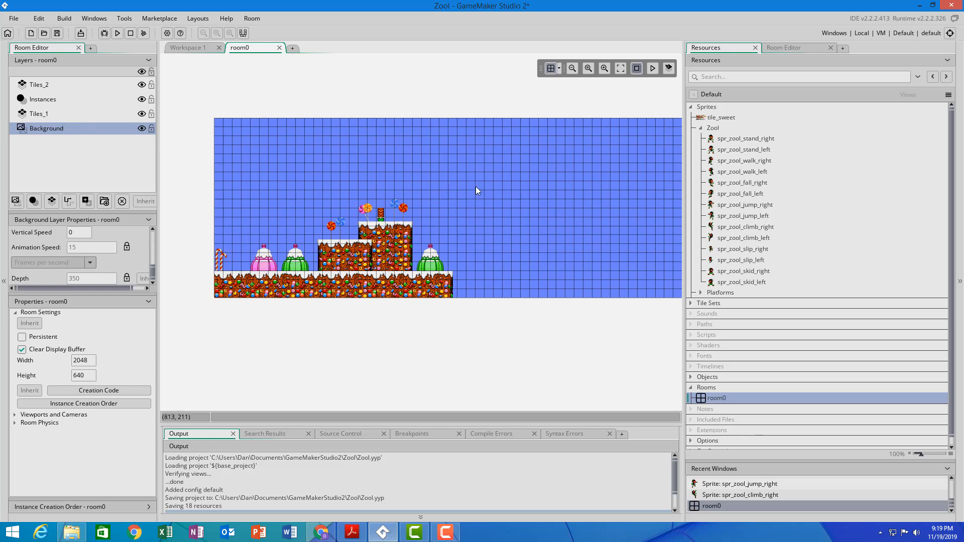
double_click(715, 119)
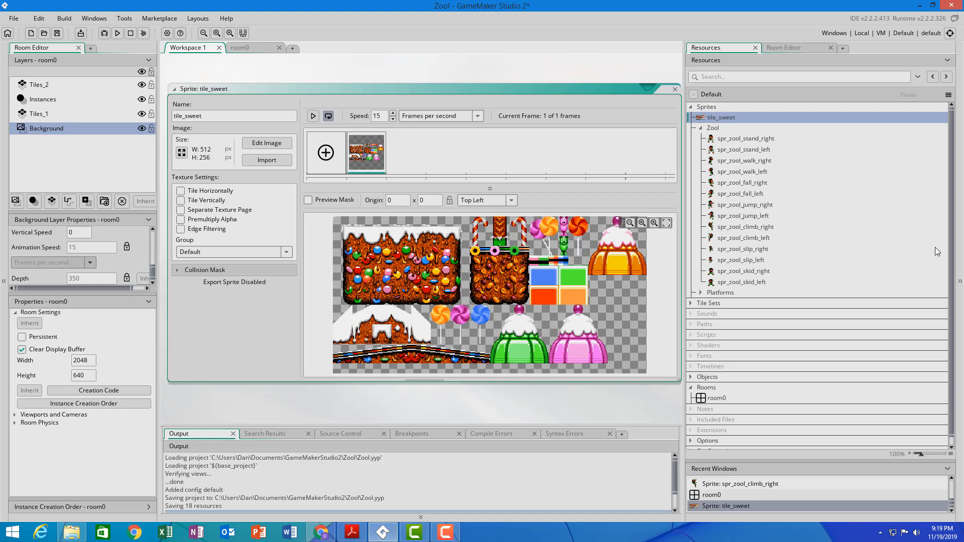
scroll(585, 305, "up", 1)
scroll(585, 305, "down", 1)
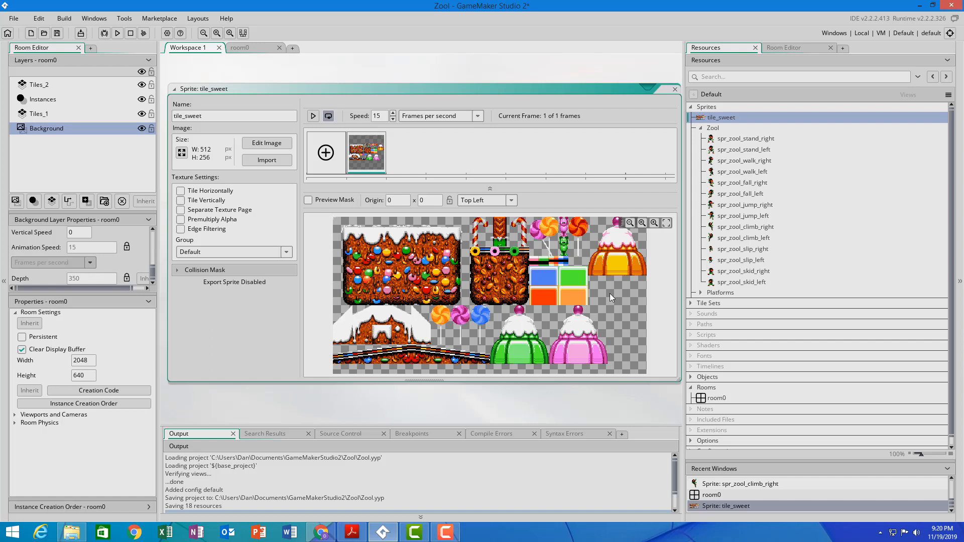
Step: Open the tileset_sweet tile set and widen the workspace to examine its tile properties
left_click(692, 304)
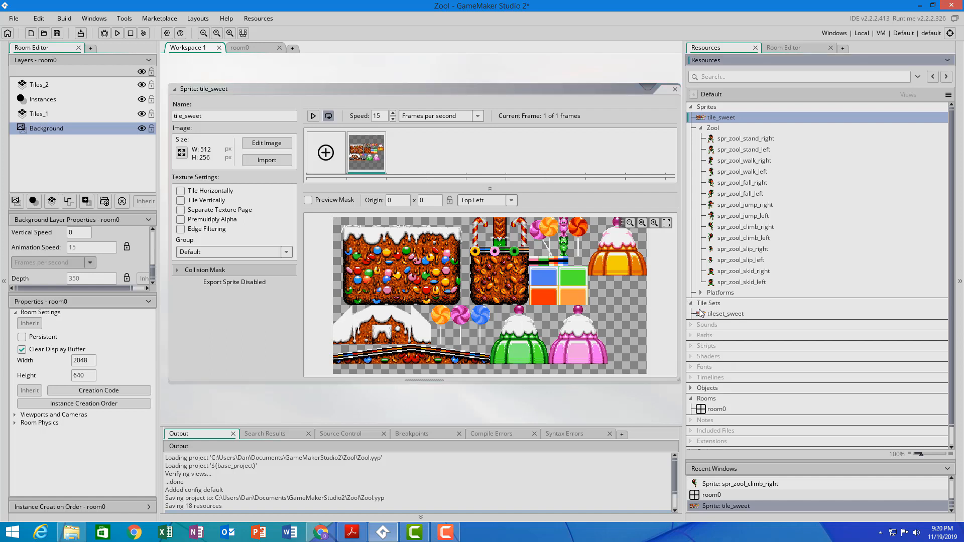
right_click(704, 304)
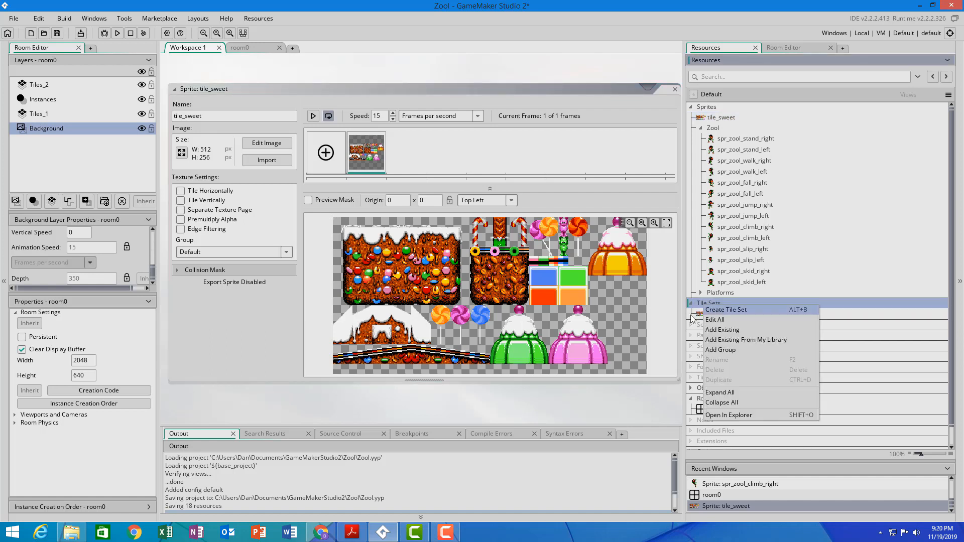
left_click(699, 315)
double_click(699, 315)
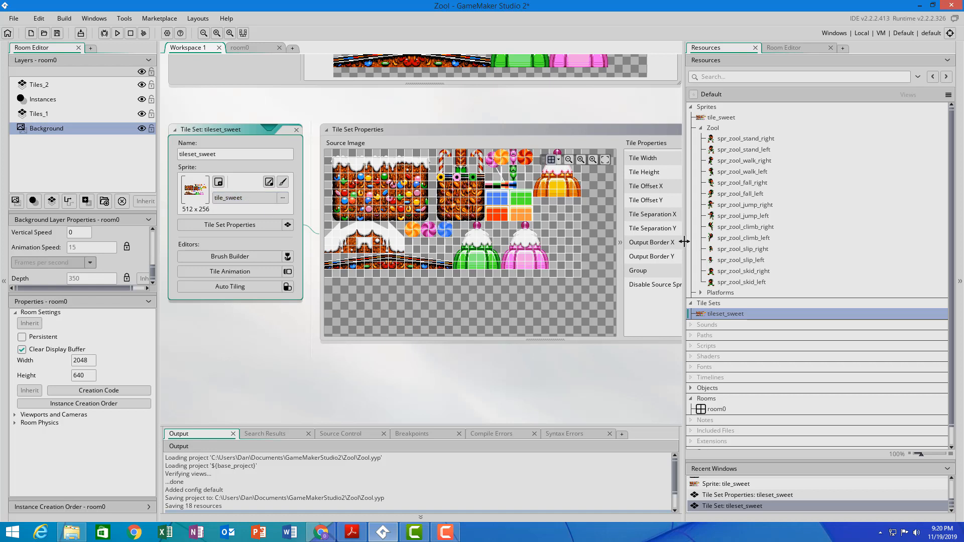
left_click_drag(684, 241, 772, 248)
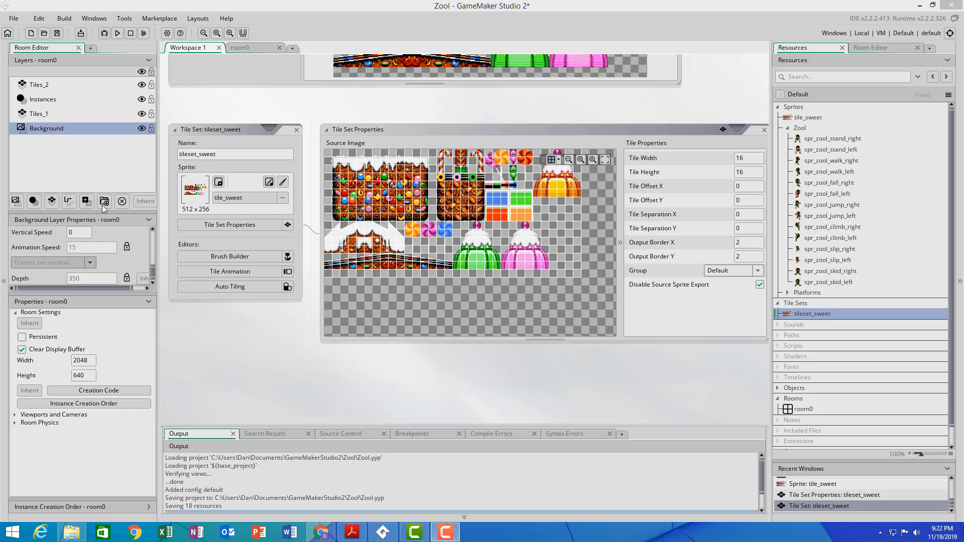
Step: Return to room0, select the Tiles_2 layer and turn its visibility off and on
double_click(803, 409)
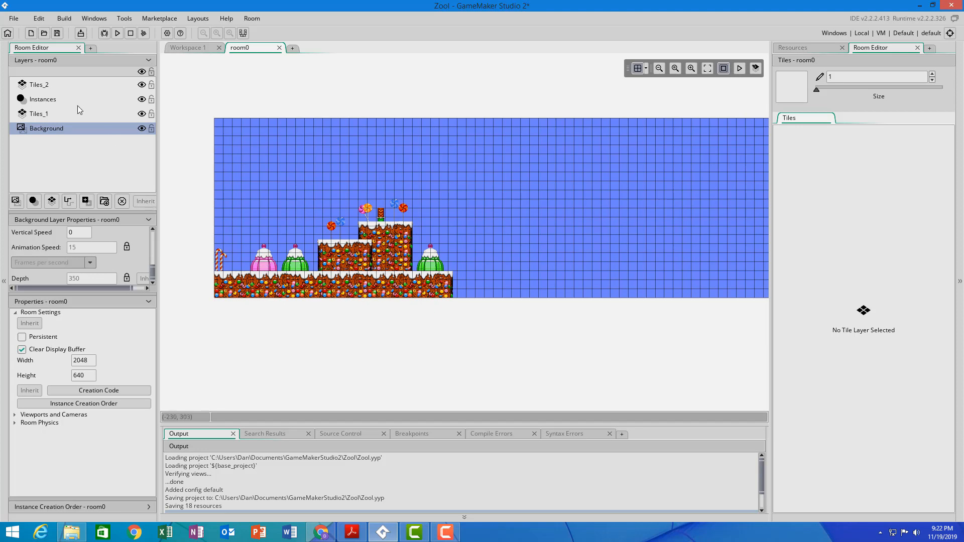
left_click(51, 86)
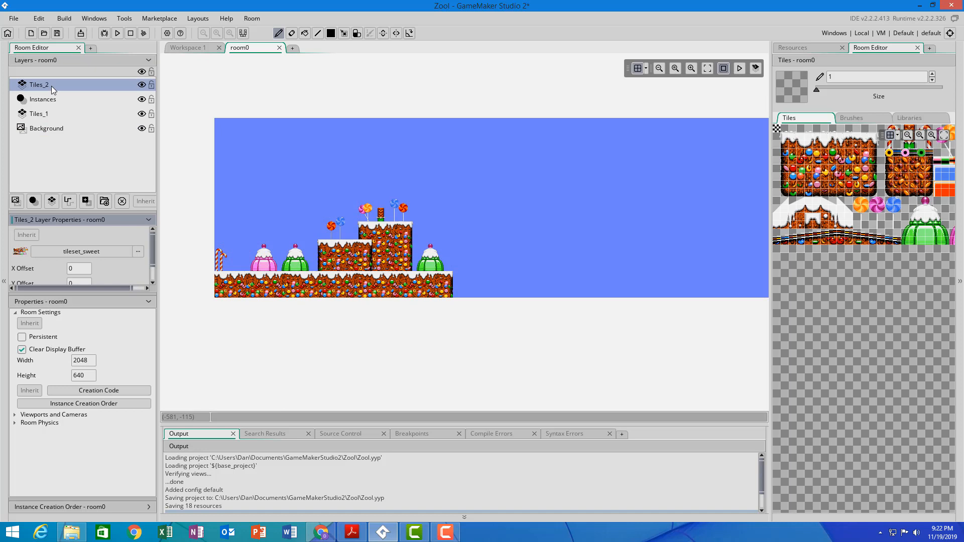
left_click(142, 86)
left_click(142, 86)
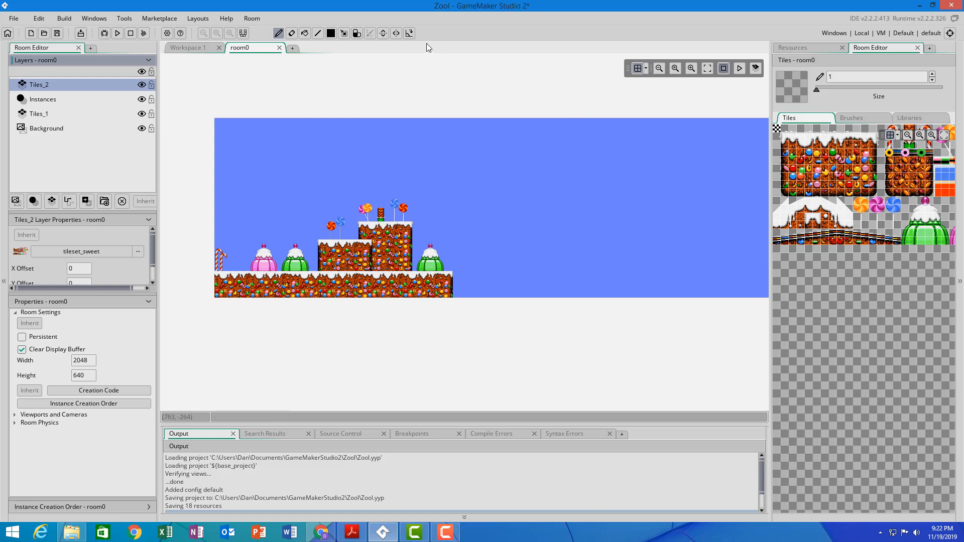
Step: Hide the Instances and Tiles_1 layers, and turn the Background layer's visibility off and on
left_click(142, 99)
left_click(142, 114)
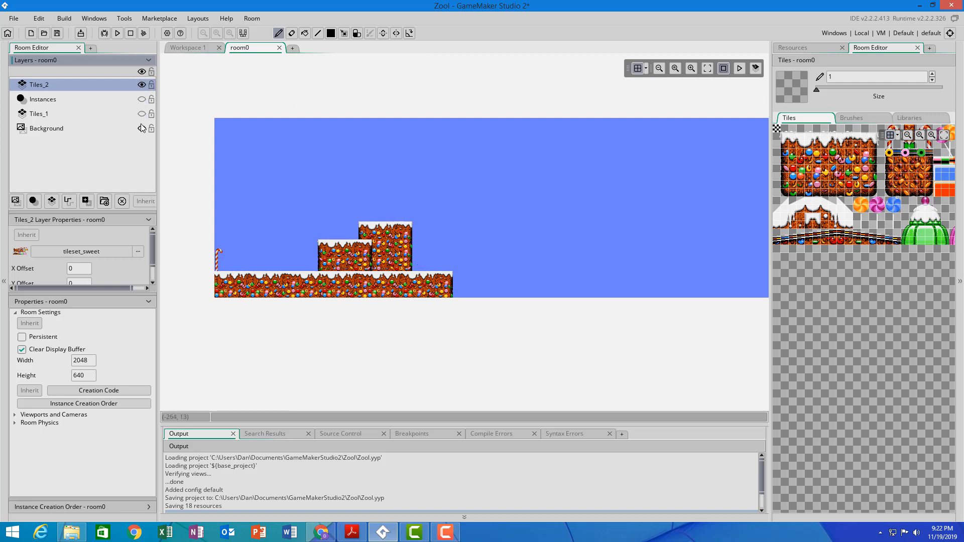
left_click(141, 129)
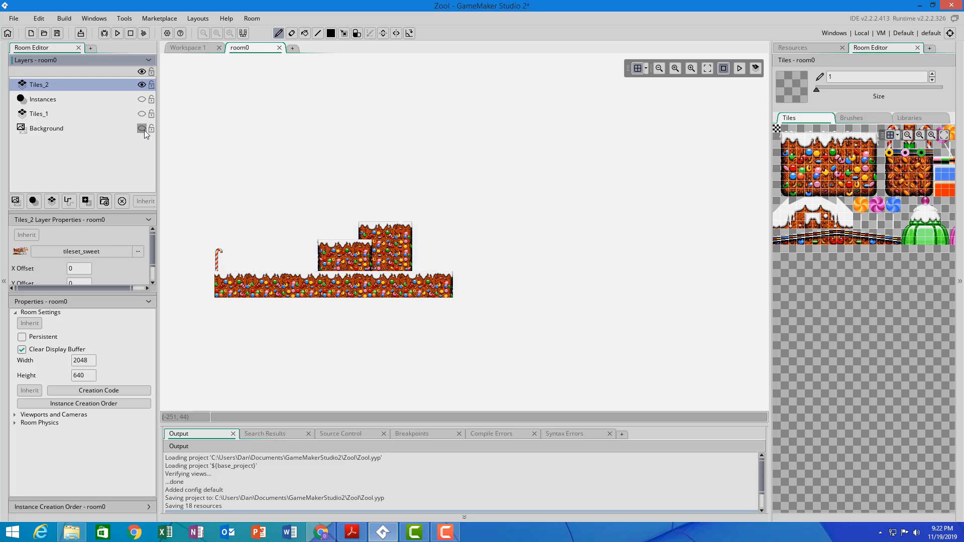
left_click(142, 129)
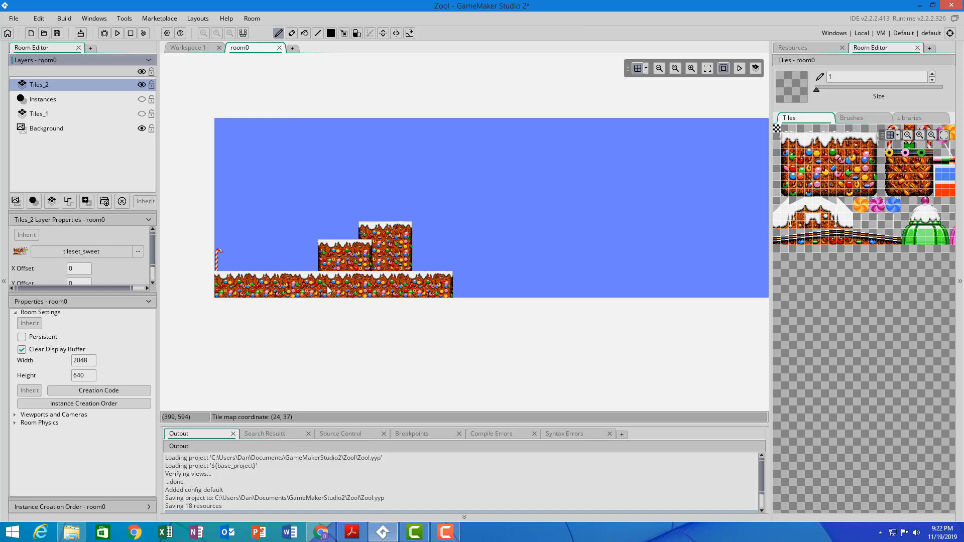
Step: Check the room editor's grid options and inspect the tile grid over the Tiles_2 platforms
left_click(644, 70)
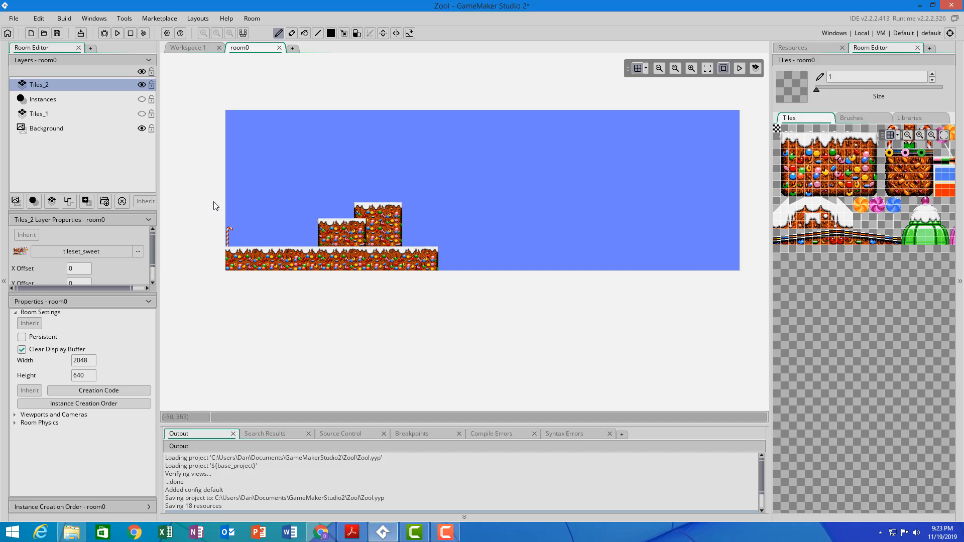
scroll(214, 205, "up", 2, "ctrl")
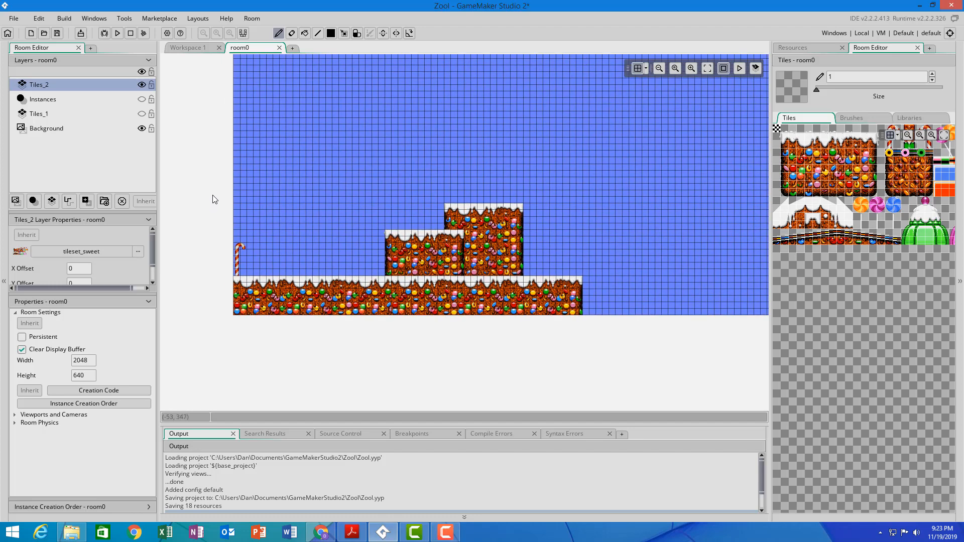
scroll(213, 200, "up", 2, "ctrl")
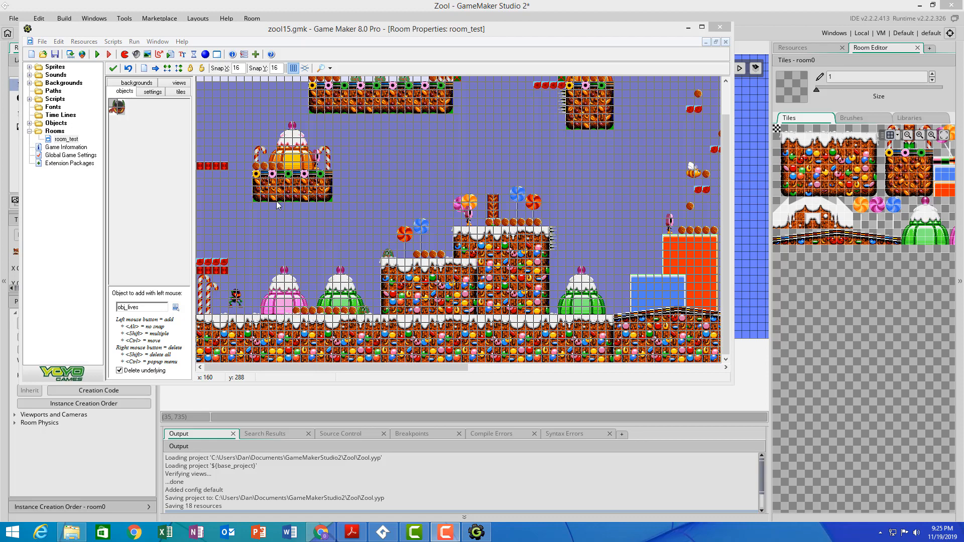
Step: Examine the reference level room_test of zool15.gmk in Game Maker 8.0 Pro, and move its window out of the way
left_click_drag(324, 367, 304, 357)
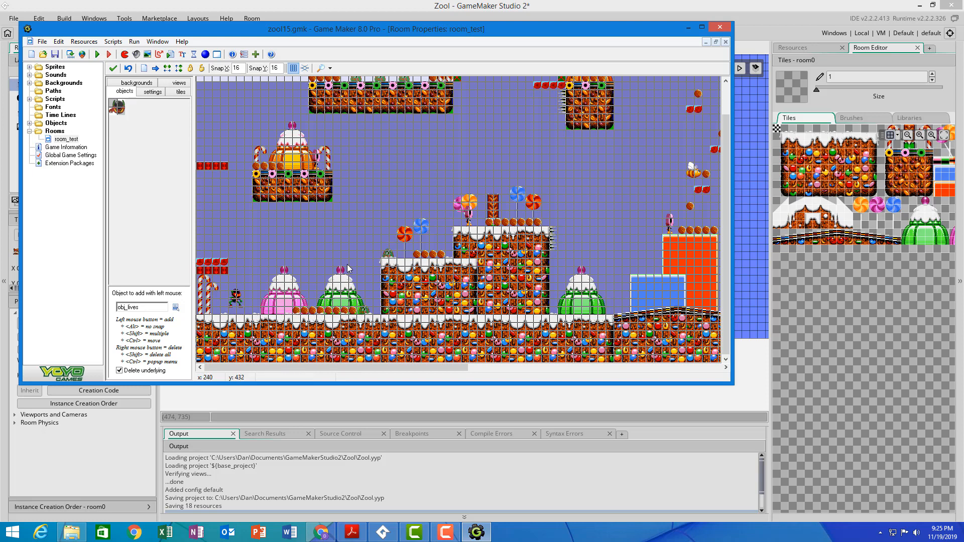
middle_click_drag(304, 257, 336, 210)
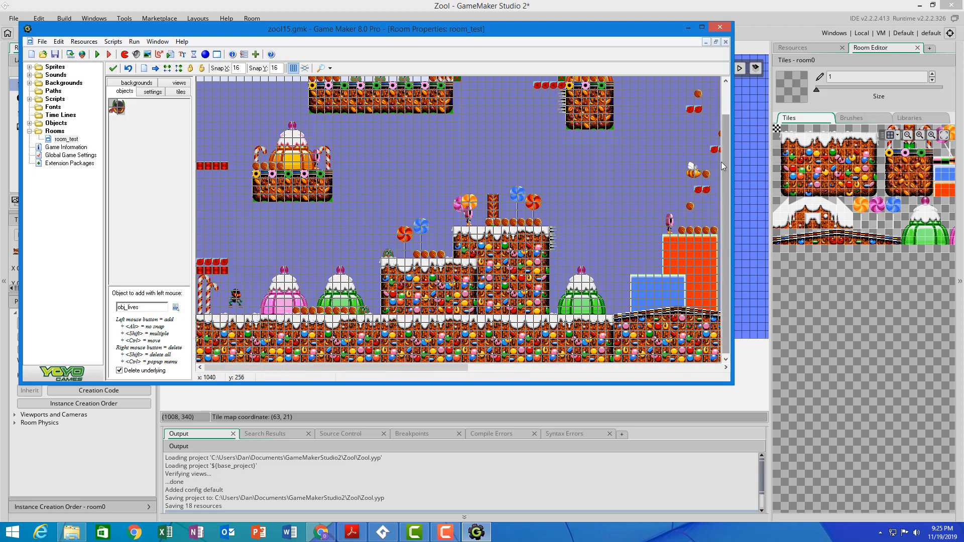
left_click_drag(724, 166, 726, 129)
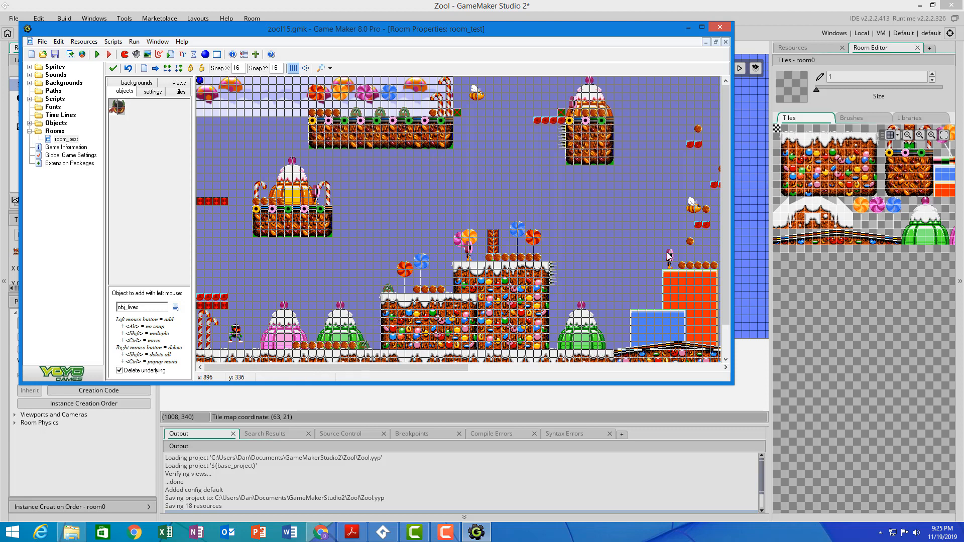
scroll(725, 289, "down", 3)
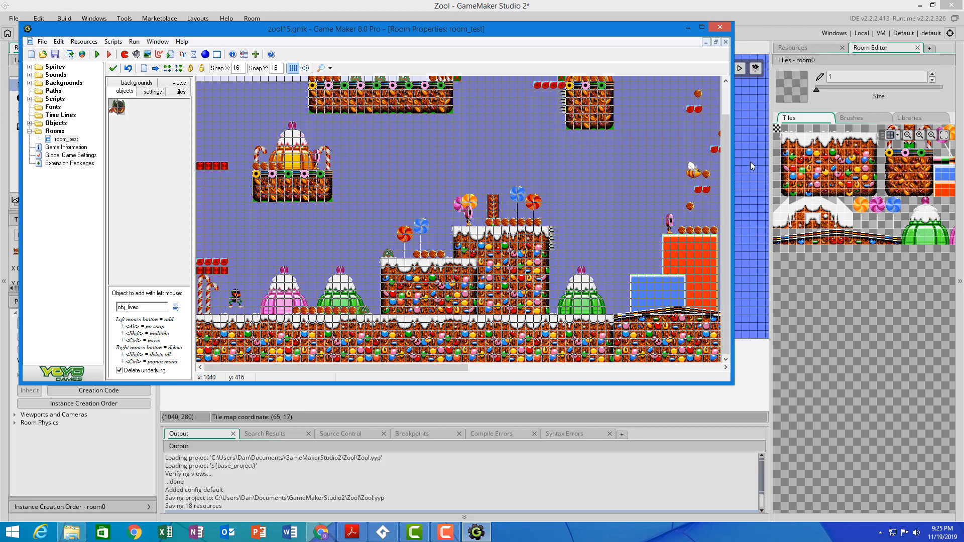
left_click_drag(451, 33, 0, 55)
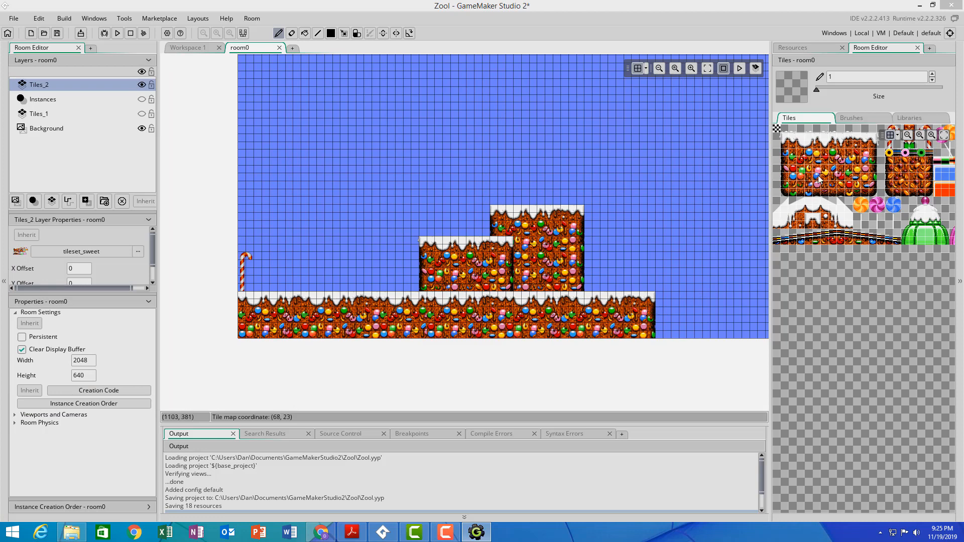
Step: Select the snow-topped candy block, ten by seven tiles, from the tile set as the tile brush
mouse_move(794, 140)
left_mouse_down()
mouse_move(829, 171)
mouse_move(869, 187)
left_mouse_up()
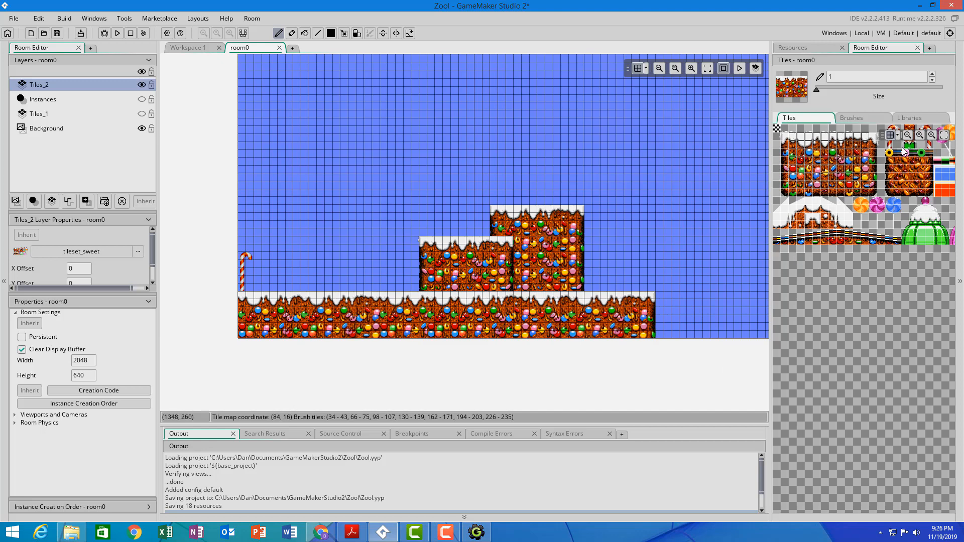
left_click(848, 329)
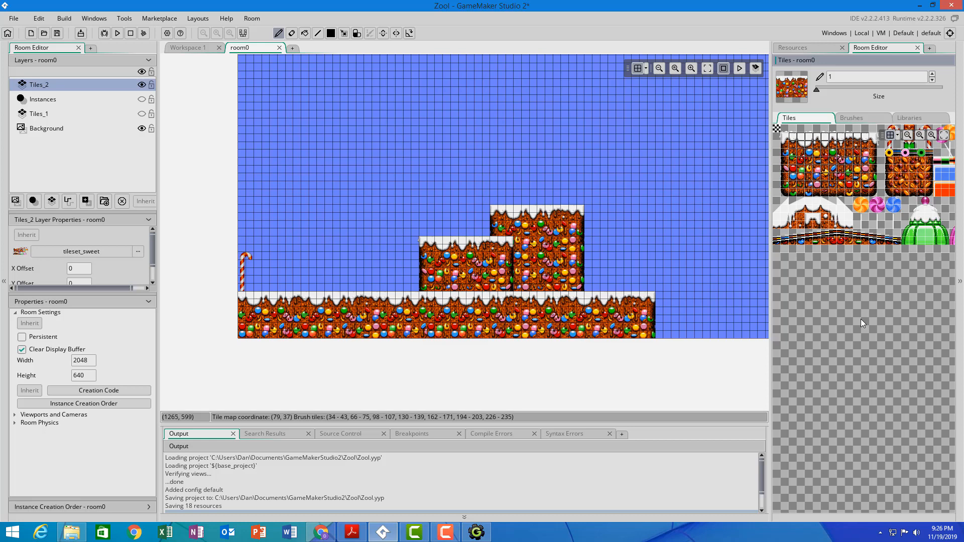
scroll(854, 311, "up", 2)
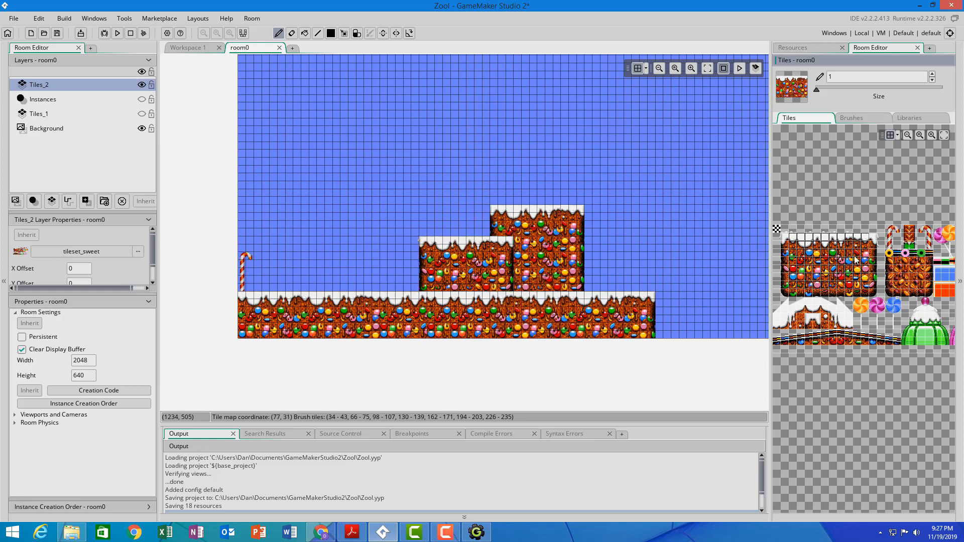
Step: Try the candy cane's one-by-three-tile stem over the cane at the room's left edge, and select the full two-by-three-tile cane as the brush
left_click(890, 238)
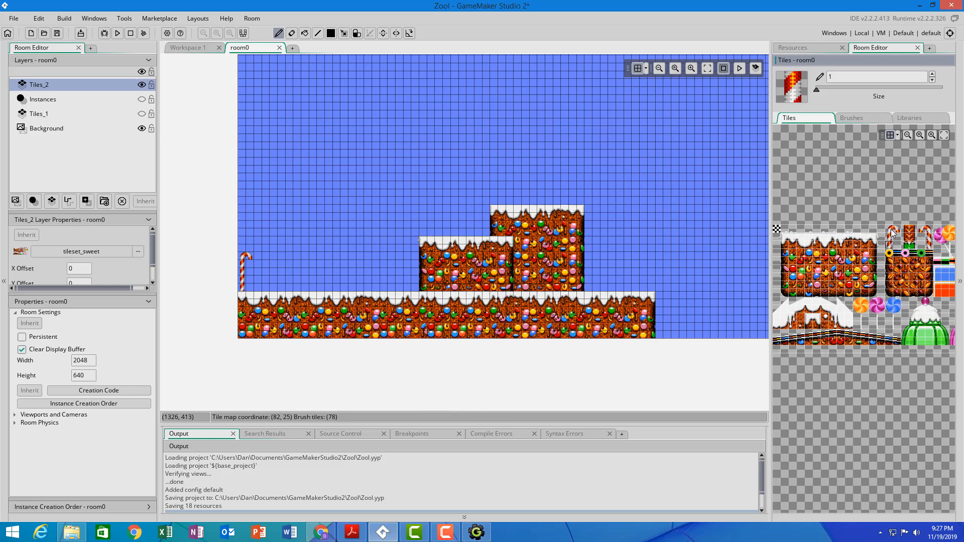
left_click_drag(892, 232, 894, 246)
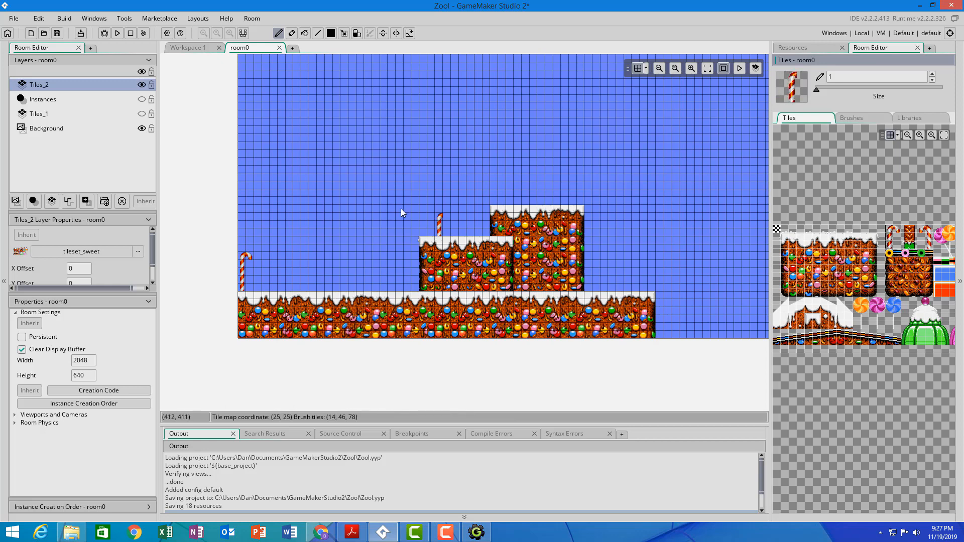
left_click(243, 287)
left_click_drag(892, 232, 900, 250)
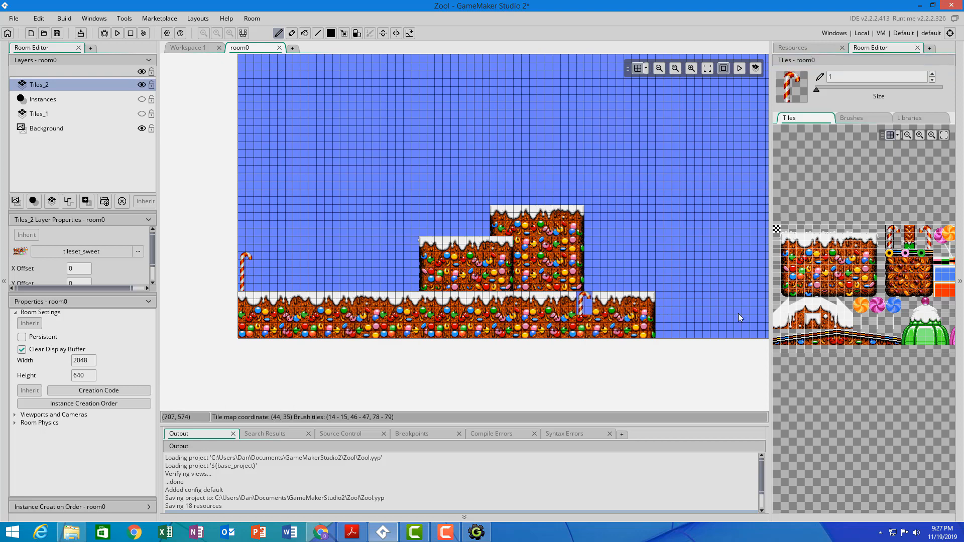
Step: Select a one-by-two-tile section of the candy cane's stem and place it on the cane at the room's left edge
left_click_drag(889, 240, 891, 246)
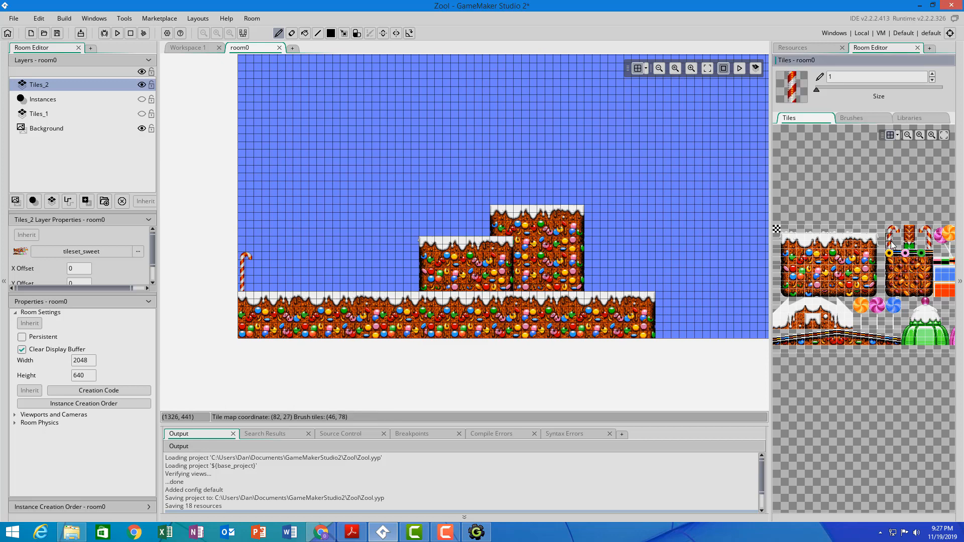
left_click(243, 280)
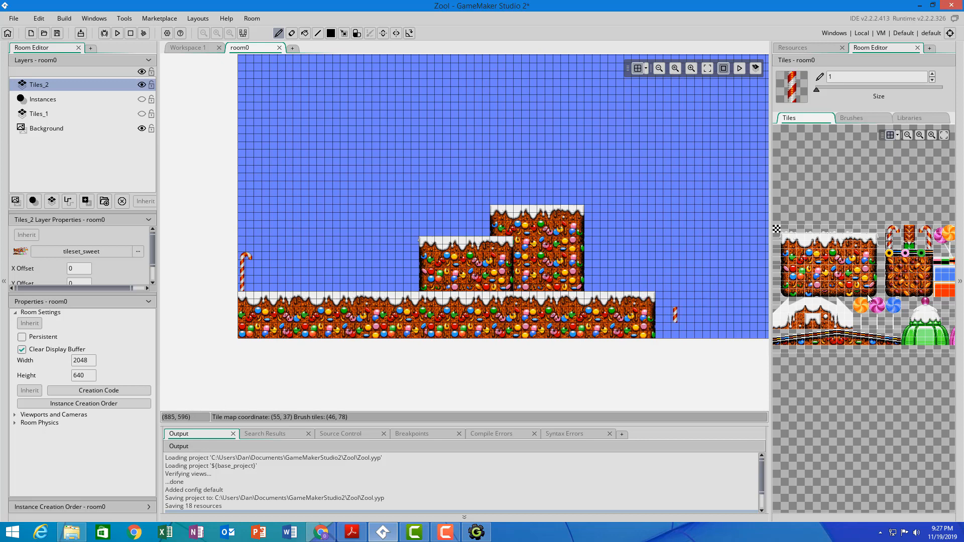
Step: Add the single snow overhang tiles from the candy block's sides to the upper left and right corners of the tallest platform
left_click_drag(876, 240, 872, 280)
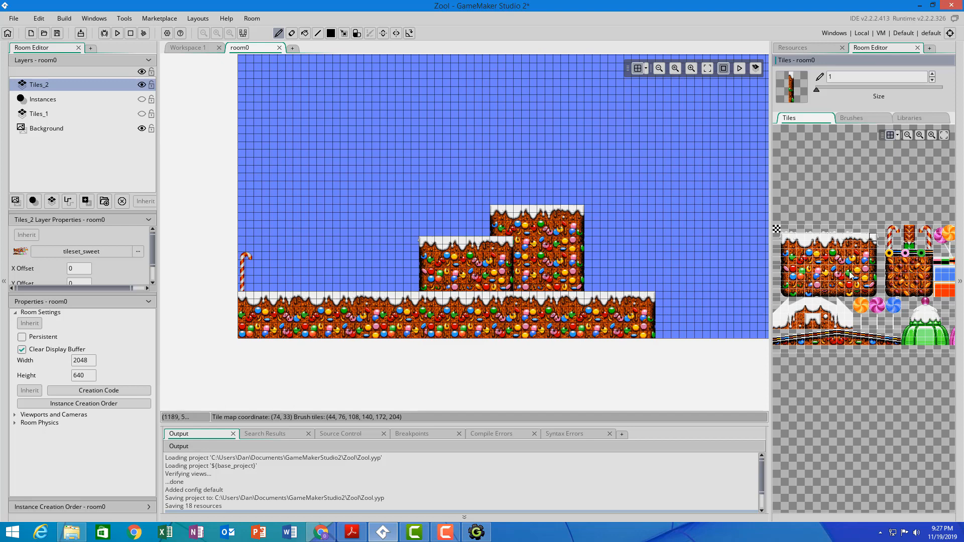
left_click(781, 242)
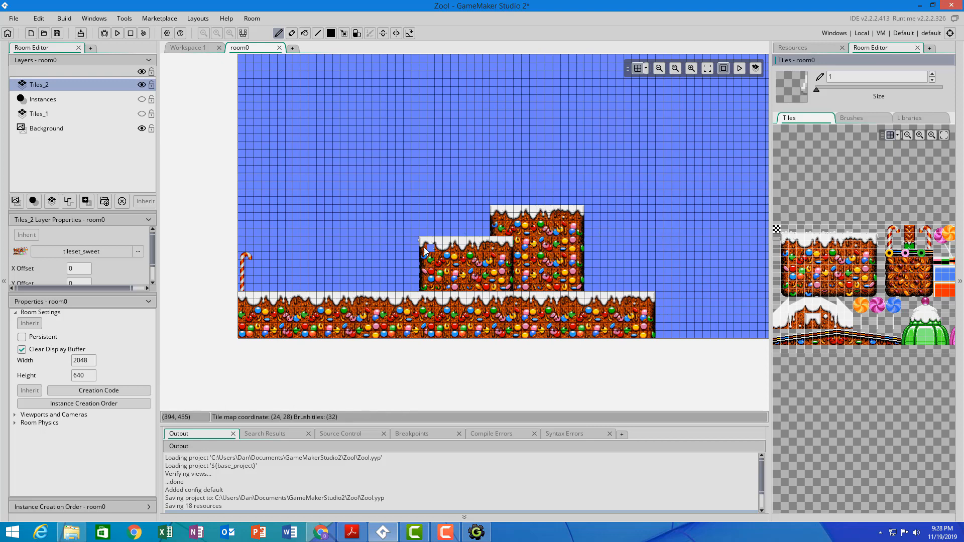
left_click(493, 214)
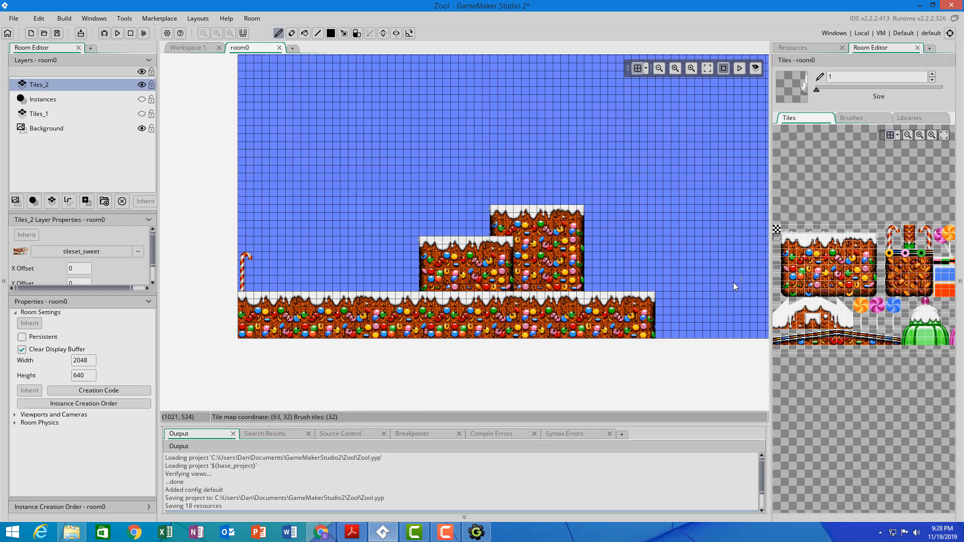
left_click(882, 239)
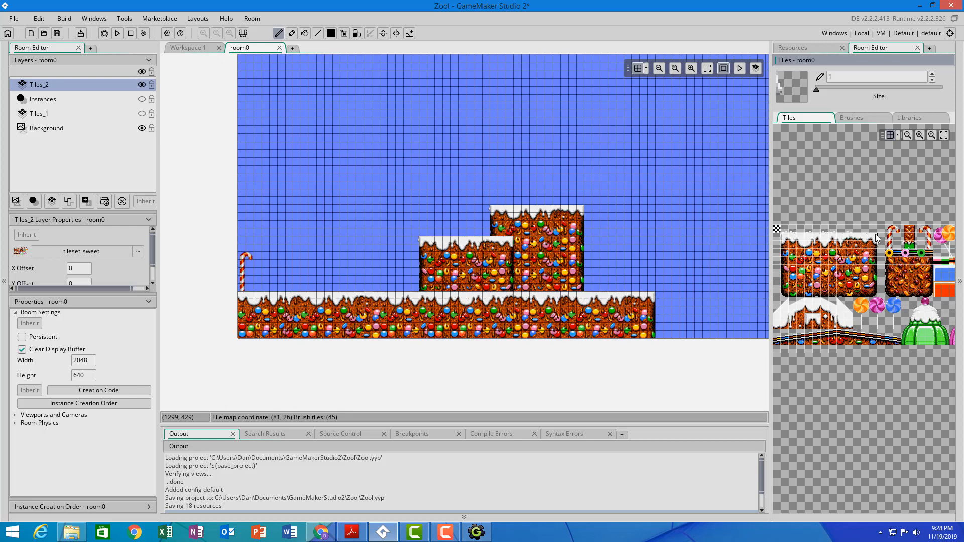
left_click(586, 206)
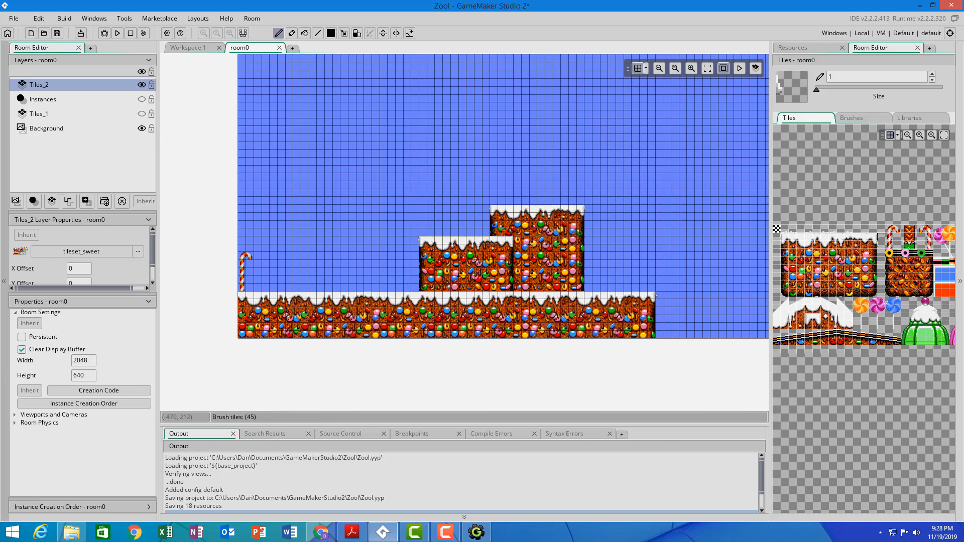
Step: Examine the floating platforms of room_test in Game Maker 8.0 Pro, and move its window out of the way
key("alt+Tab")
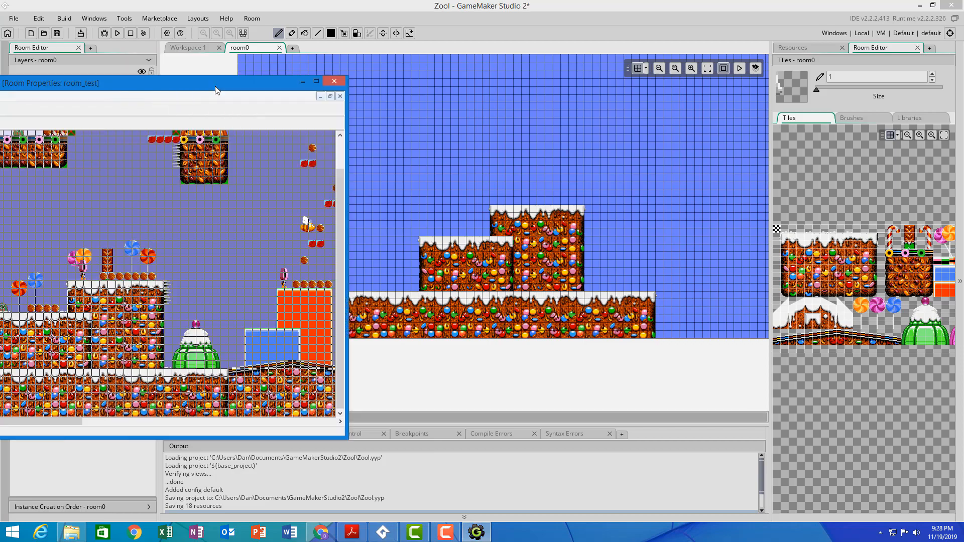
key("super+Right")
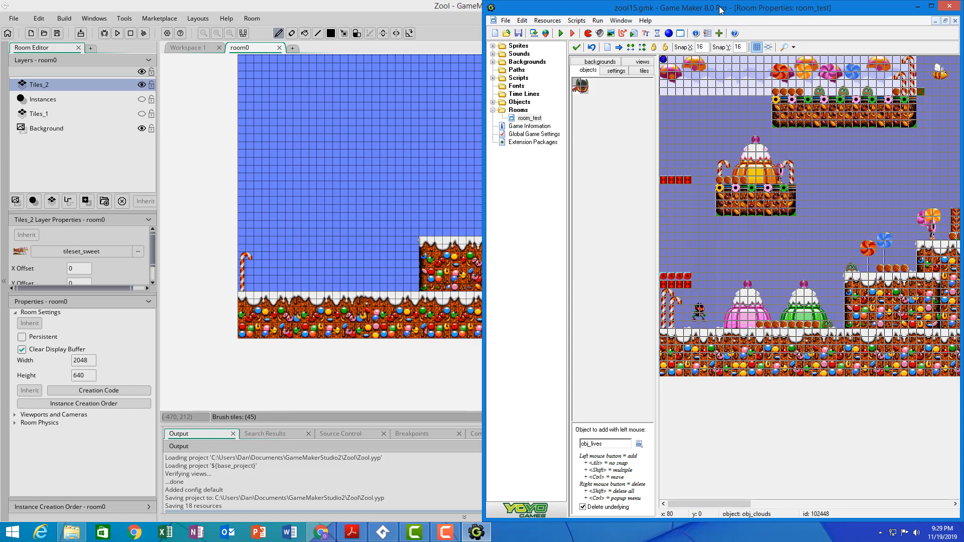
left_click_drag(720, 7, 0, 85)
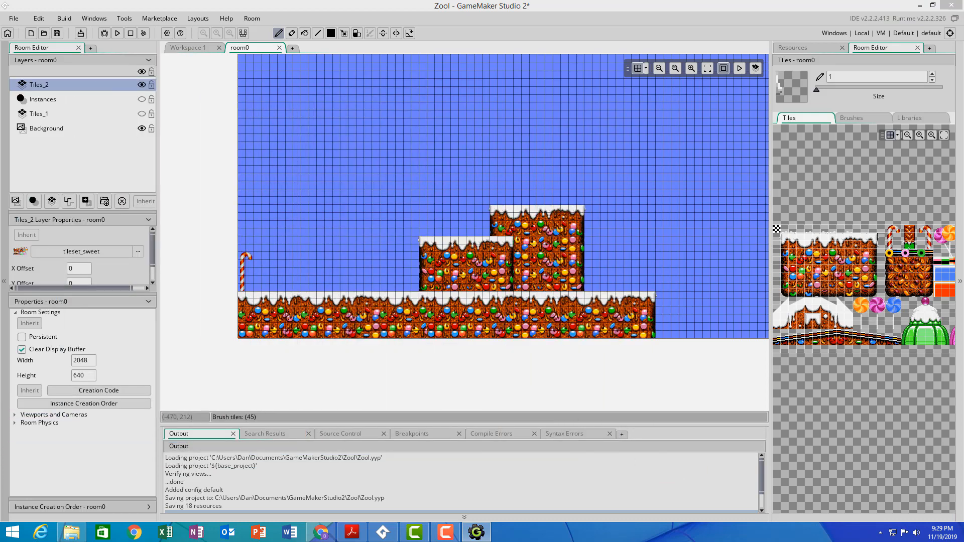
Step: Place the nut-filled chocolate block's lower-left section, four by three tiles, in the air above the ground between the cane and the platforms
left_click(890, 278)
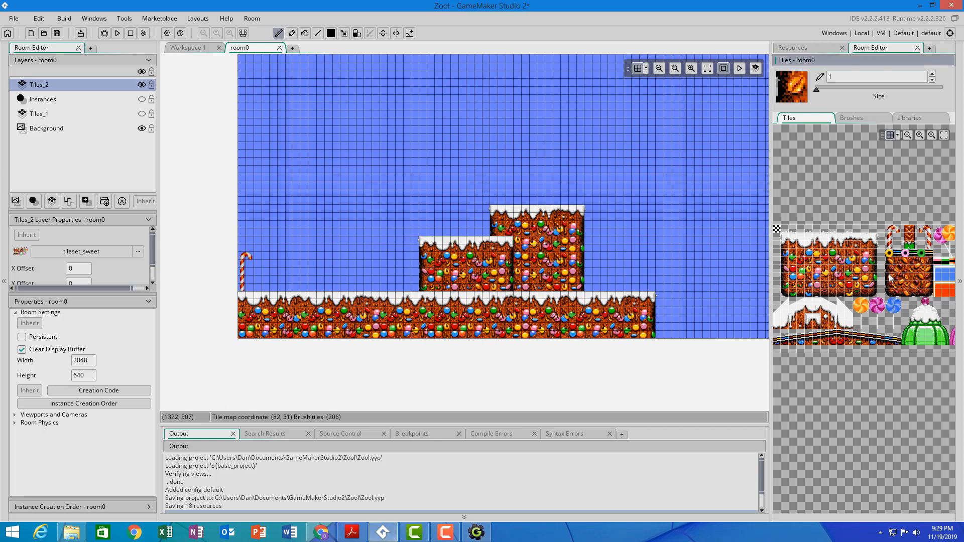
left_click_drag(890, 277, 912, 295)
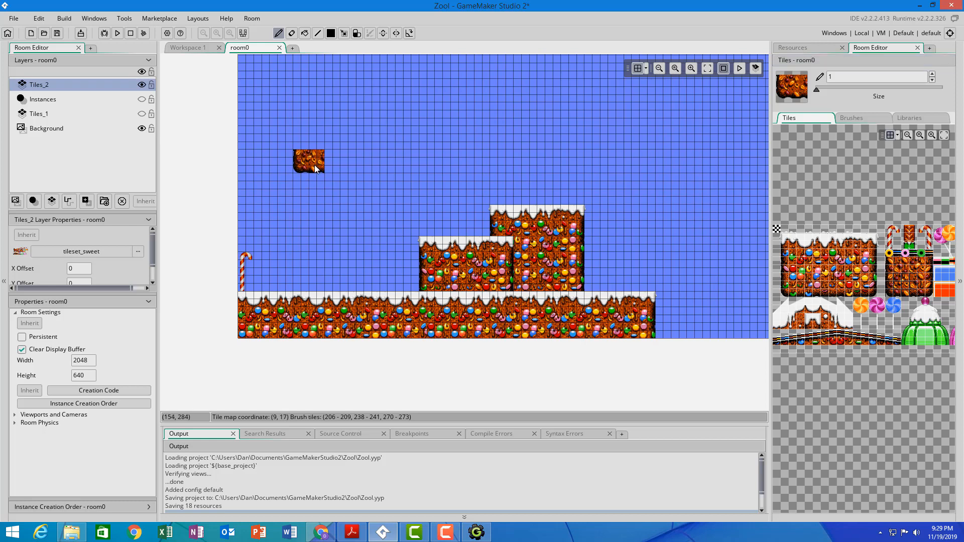
left_click(342, 241)
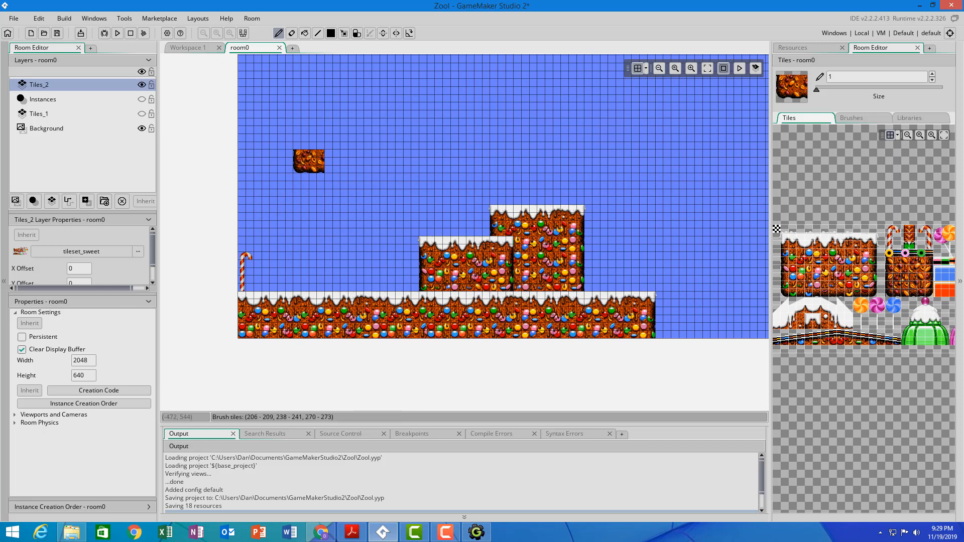
Step: Compare with the reference room, and extend the floating chocolate platform with the block's lower-right section, five by three tiles
left_click(476, 531)
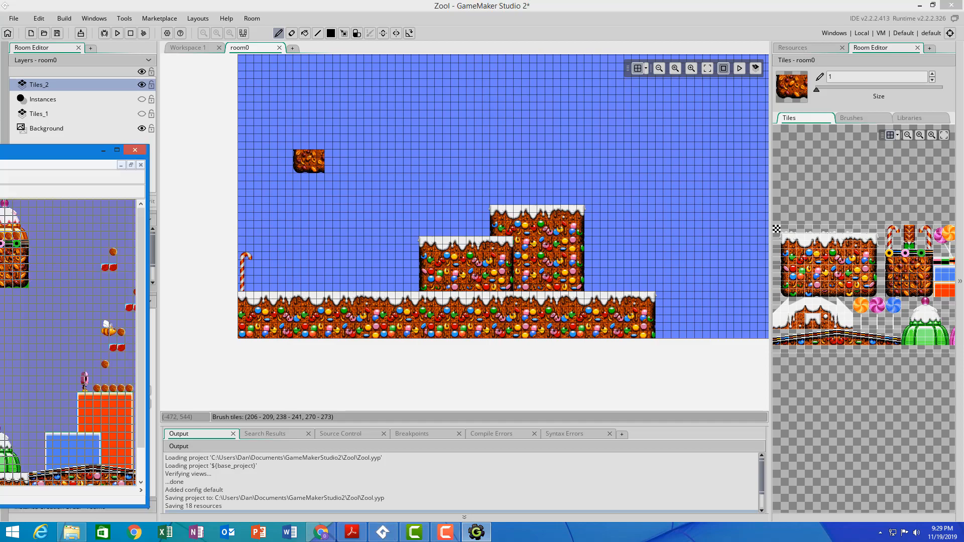
left_click_drag(484, 234, 469, 237)
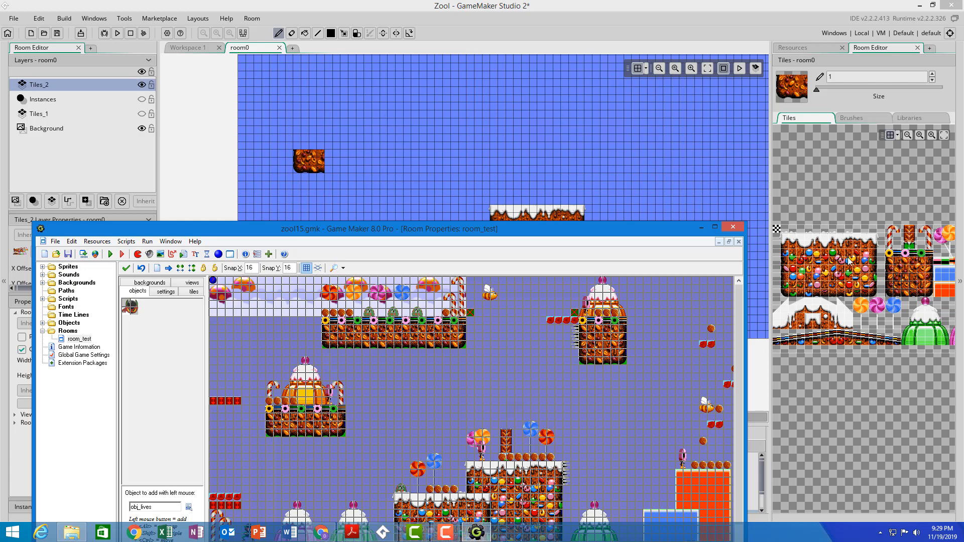
left_click(905, 261)
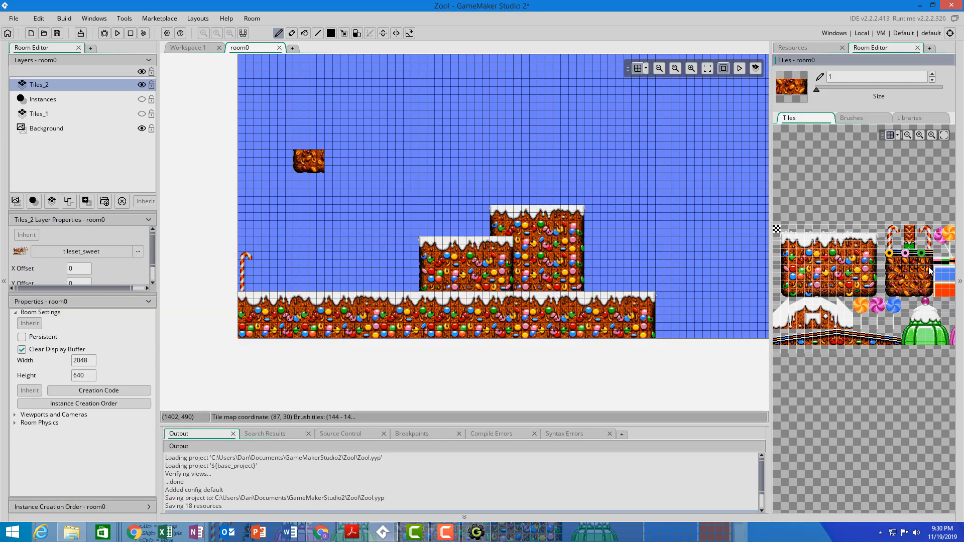
mouse_move(906, 268)
left_mouse_down()
mouse_move(927, 279)
mouse_move(928, 298)
left_mouse_up()
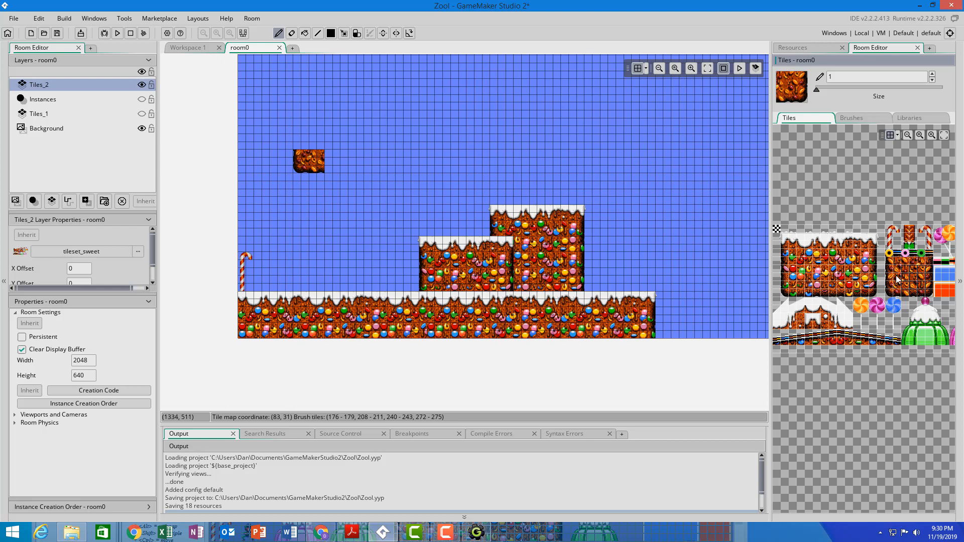
left_click_drag(897, 279, 929, 297)
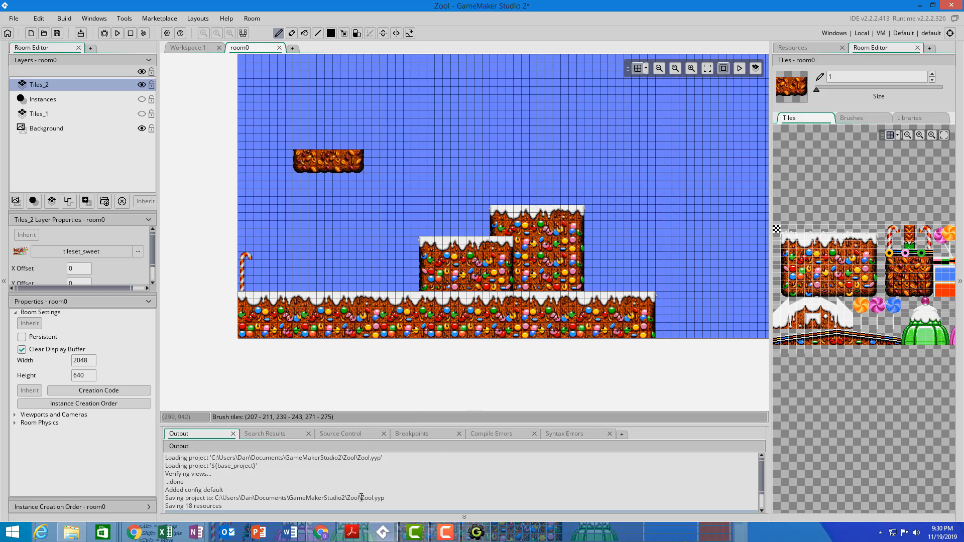
Step: Top the floating platform with the six-tile ring trim, and complete its right end with the trim's first three tiles
left_click(476, 532)
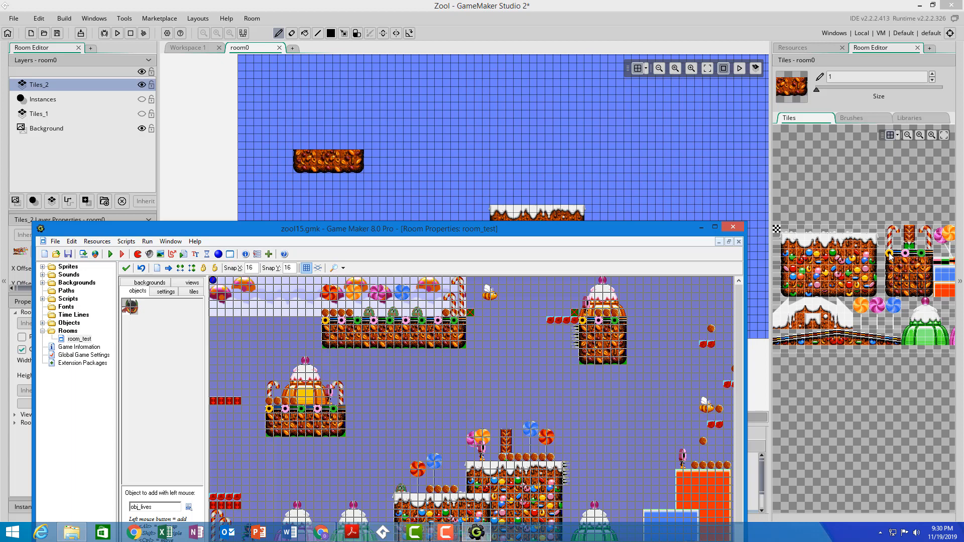
left_click_drag(890, 255, 929, 257)
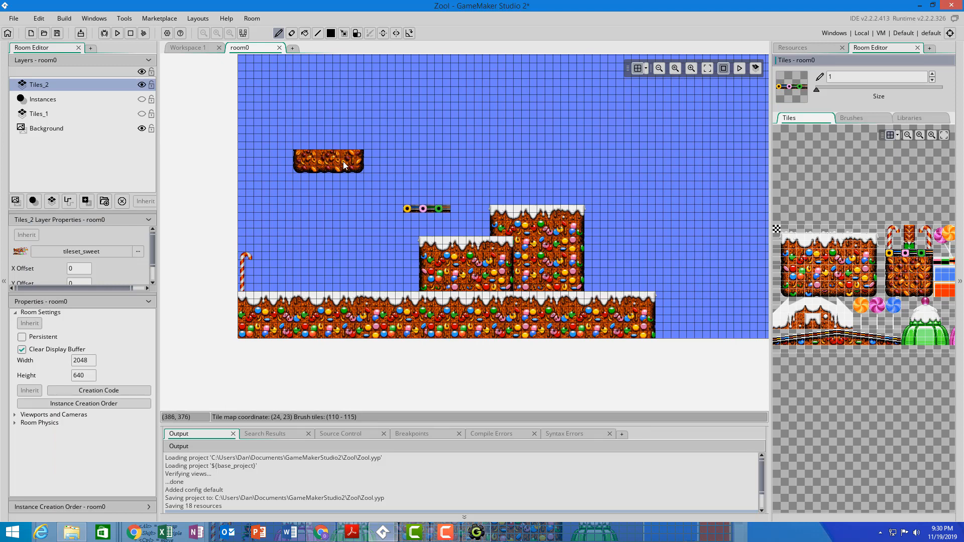
left_click(321, 148)
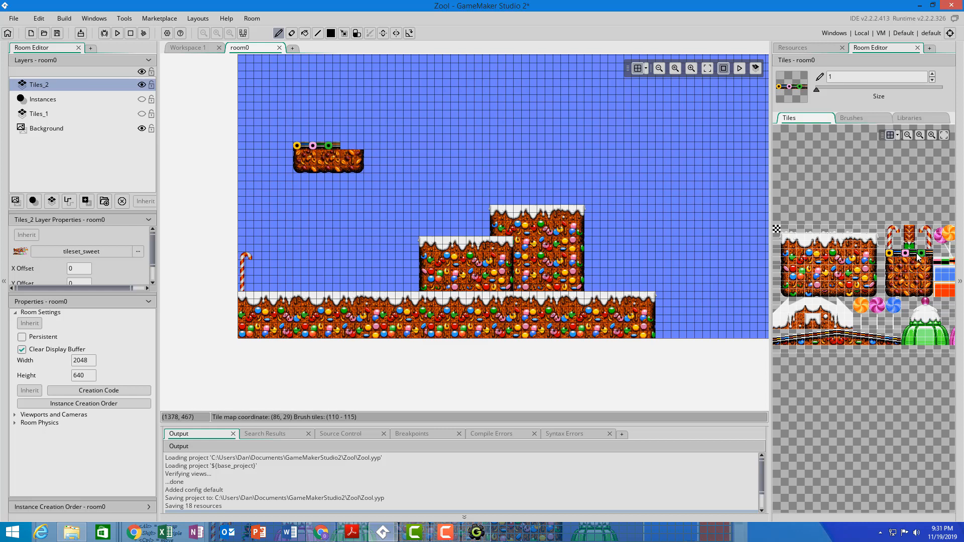
left_click_drag(892, 254, 904, 258)
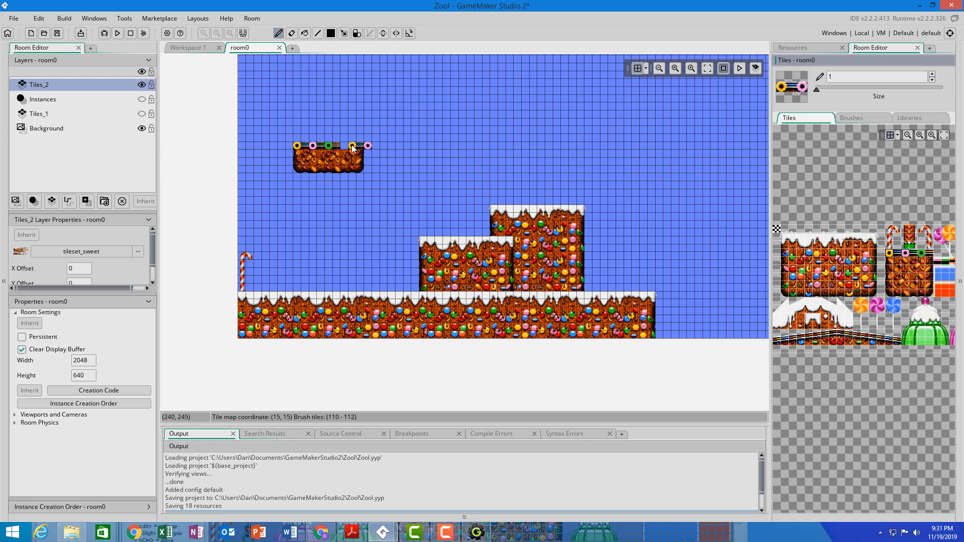
left_click(391, 177)
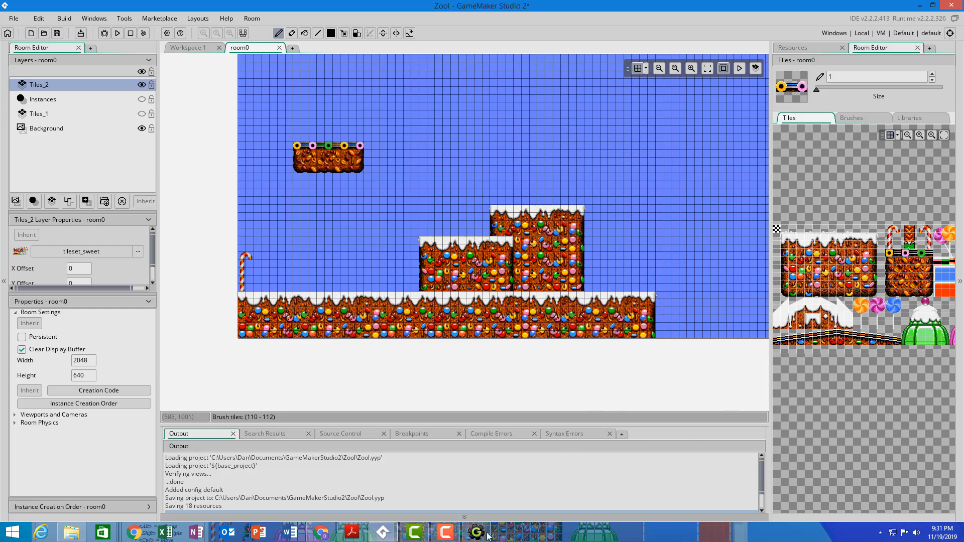
Step: Check the decorations above the reference room's floating platform, and make the Tiles_1 layer active and visible in room0
mouse_move(478, 533)
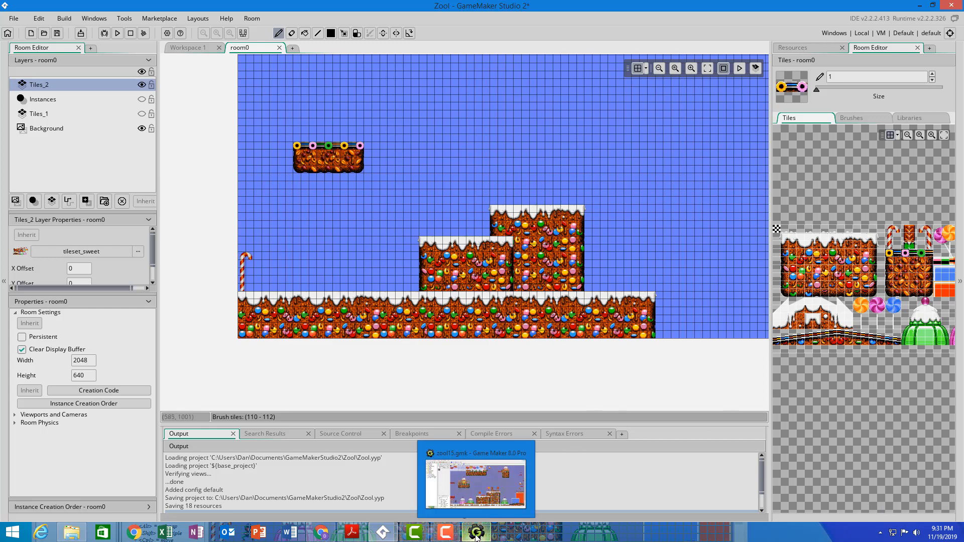
left_click(480, 495)
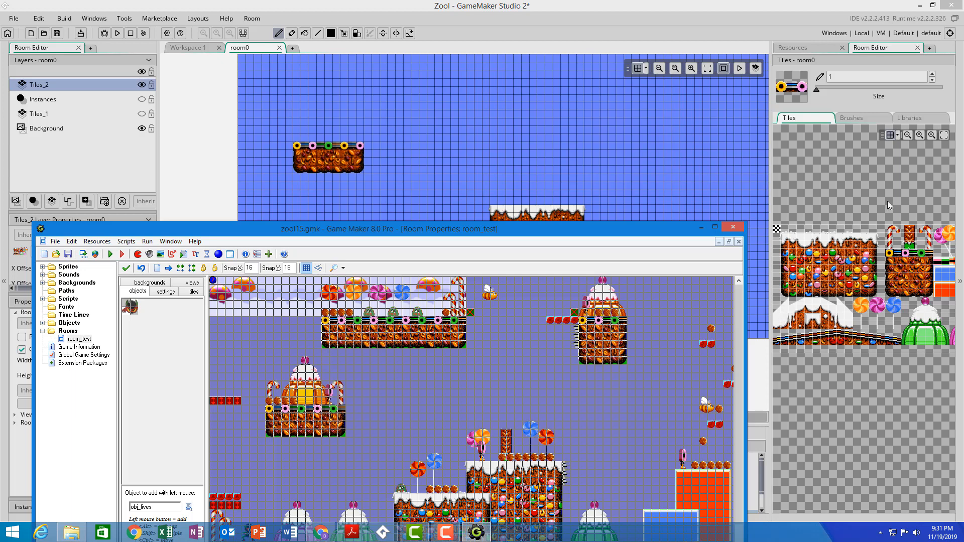
left_click(881, 190)
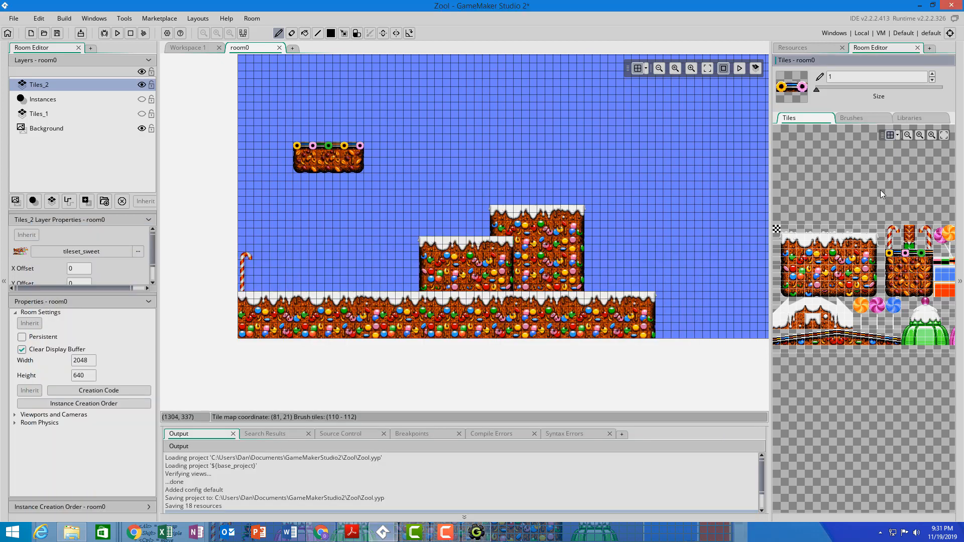
left_click(40, 114)
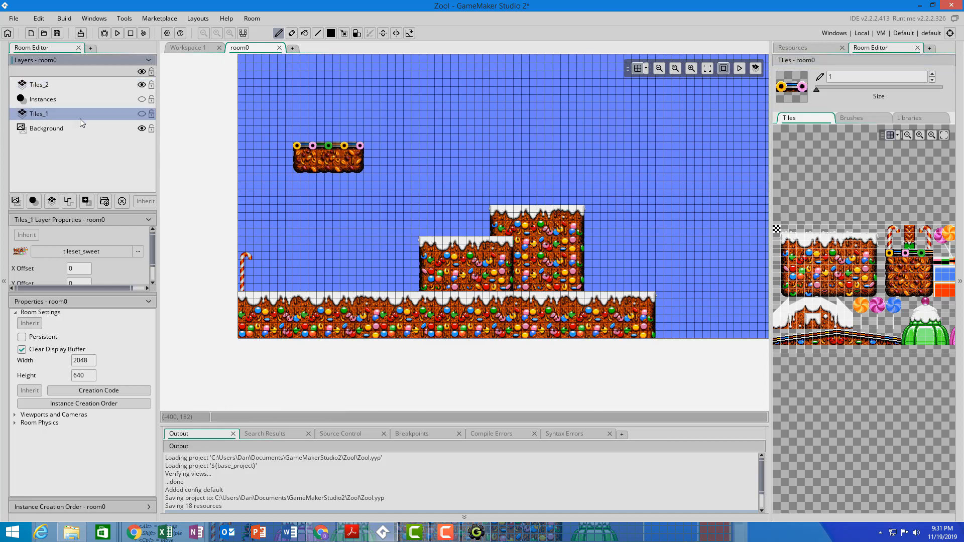
left_click(142, 114)
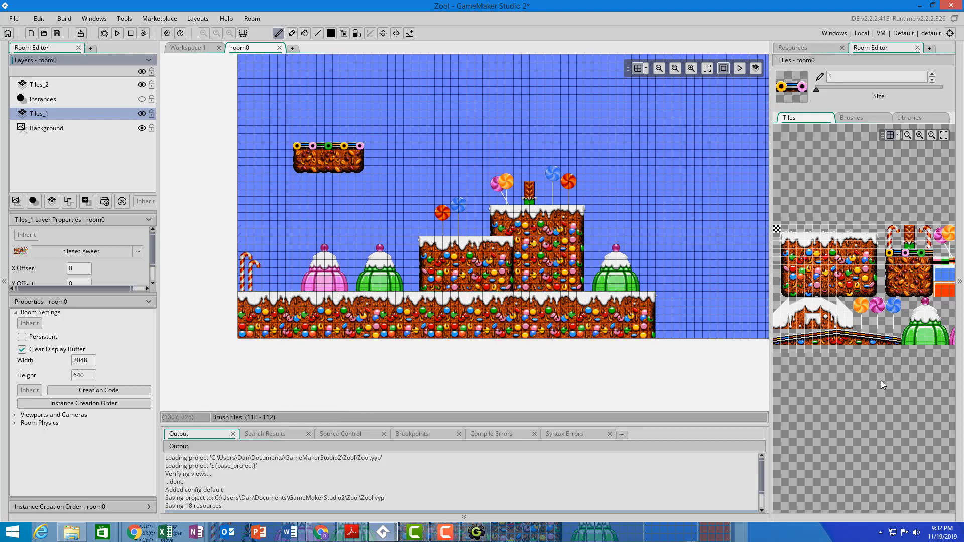
Step: Compare with the reference room, and place the six-by-six-tile orange snow-capped jelly centred on top of the floating platform
left_click(476, 532)
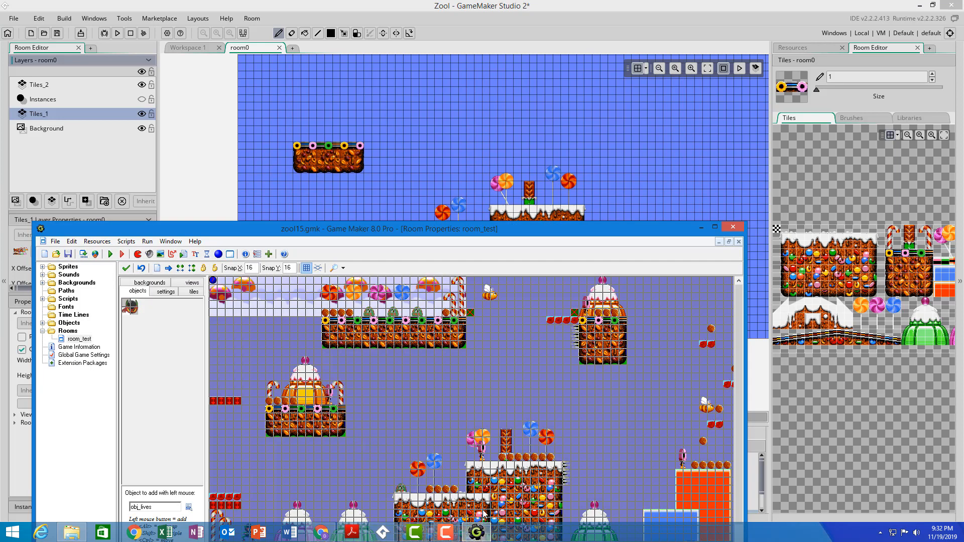
left_click(476, 533)
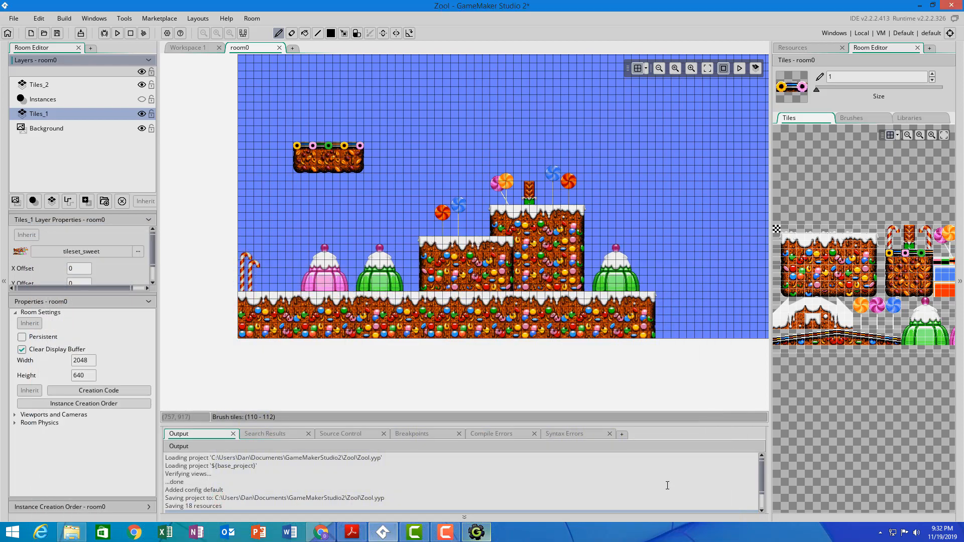
left_click(876, 419)
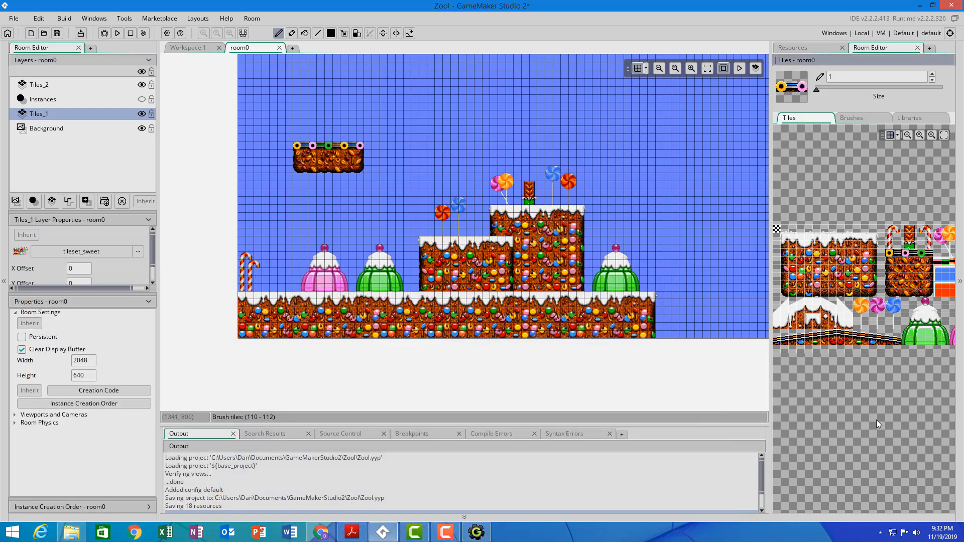
scroll(876, 408, "down", 2)
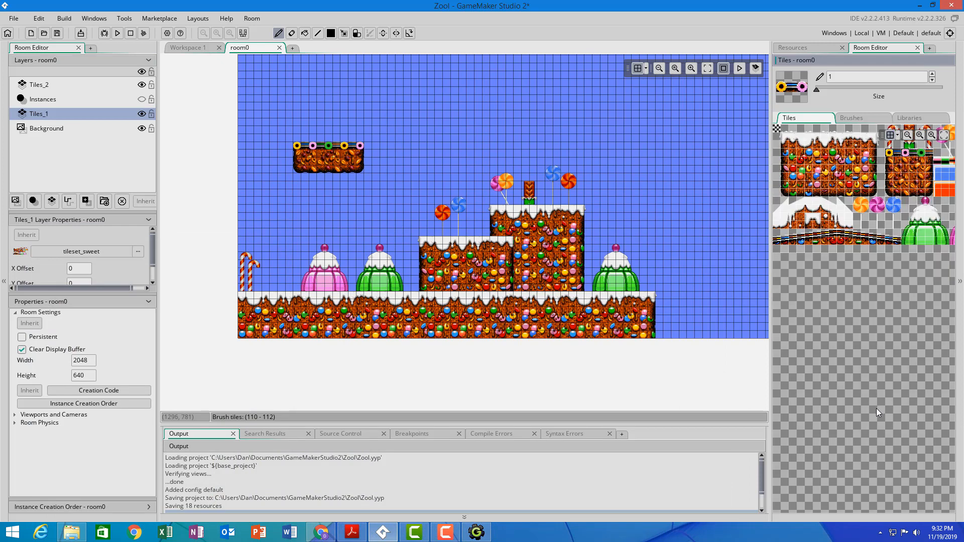
scroll(876, 408, "up", 1)
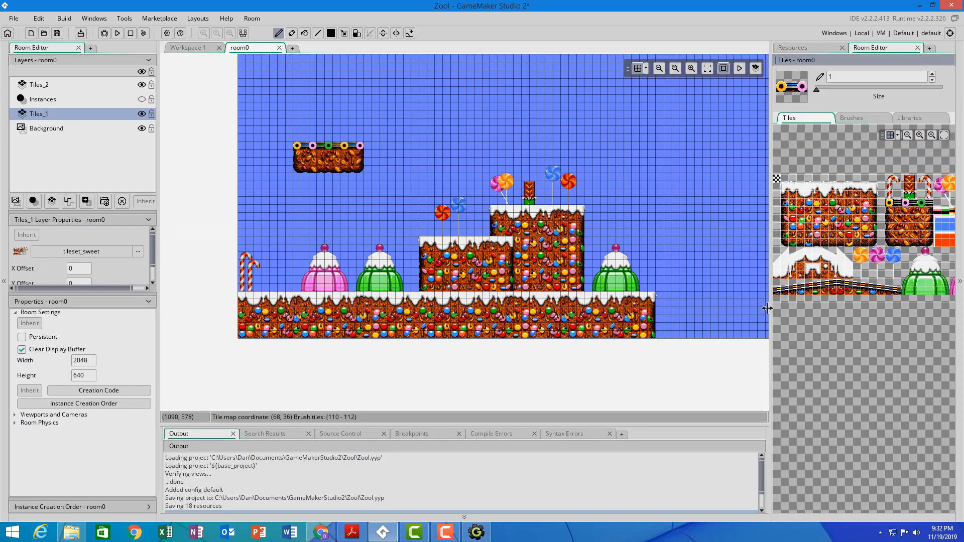
left_click_drag(768, 308, 693, 300)
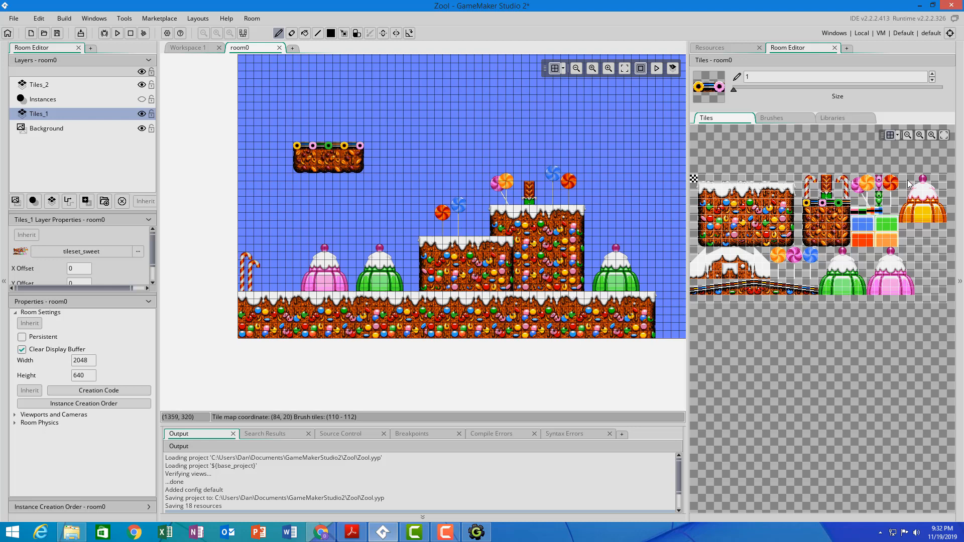
left_click_drag(904, 179, 944, 224)
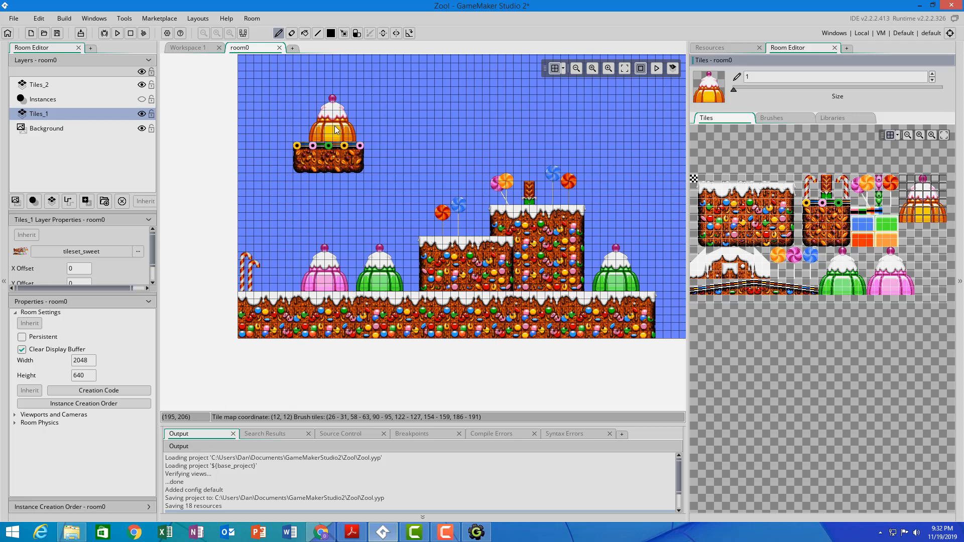
left_click(336, 130)
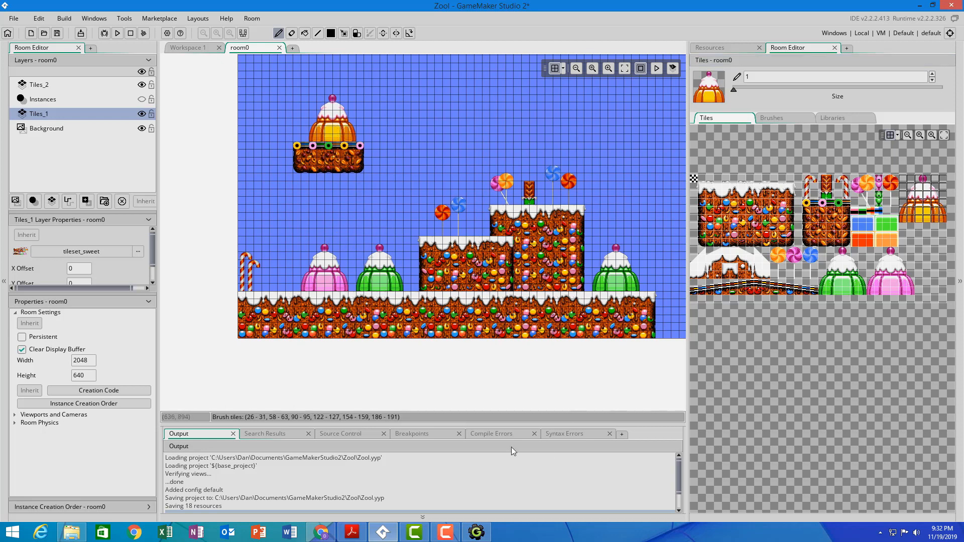
left_click(477, 533)
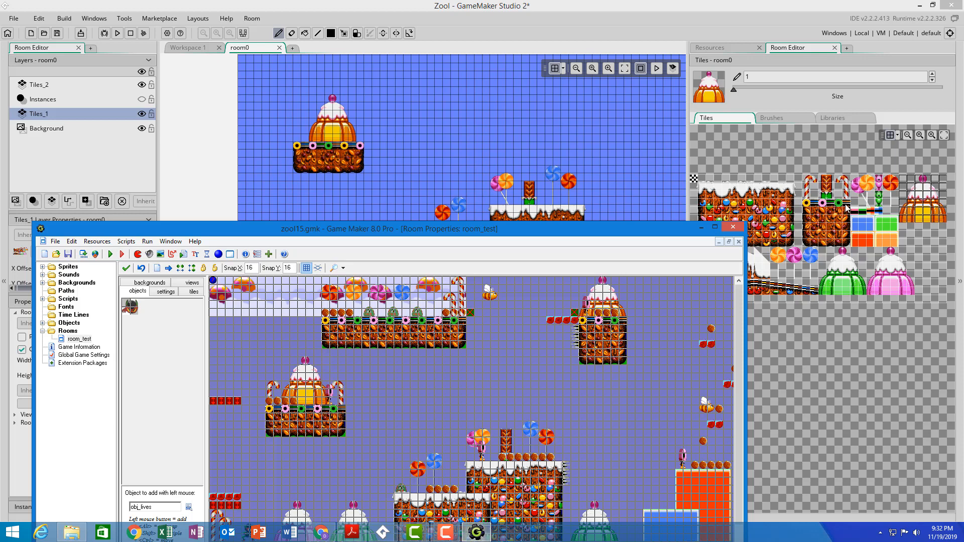
mouse_move(847, 204)
left_mouse_down()
mouse_move(848, 242)
mouse_move(848, 224)
left_mouse_up()
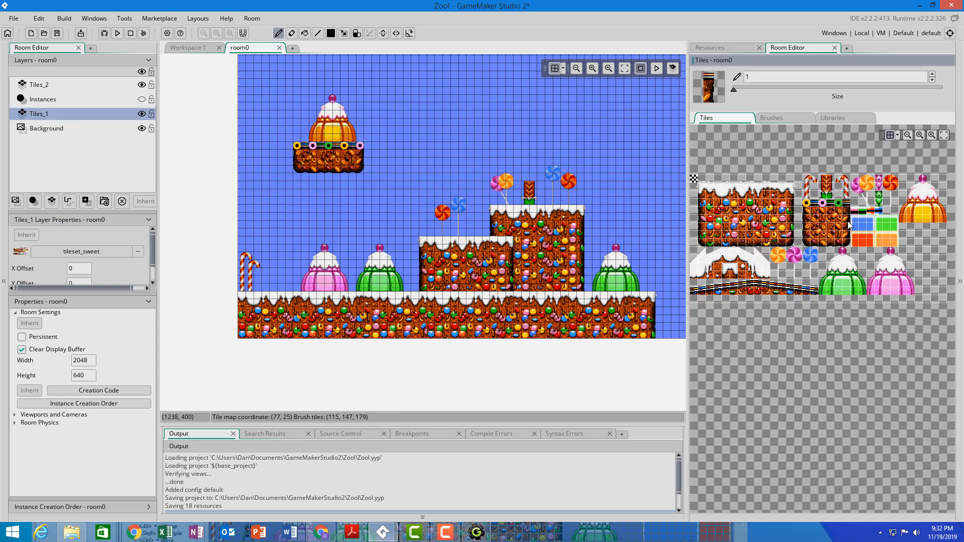
left_click(369, 159)
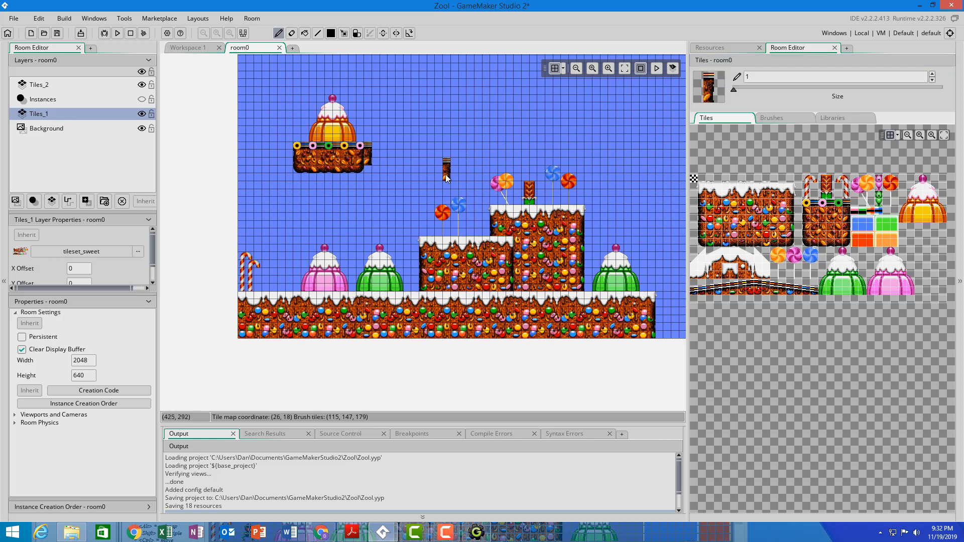
left_click_drag(837, 212, 845, 231)
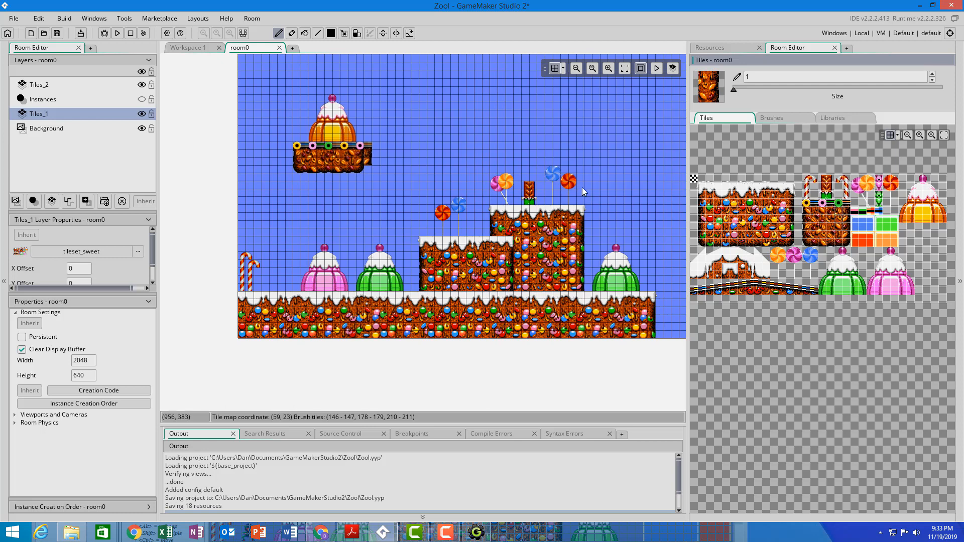
left_click(367, 162)
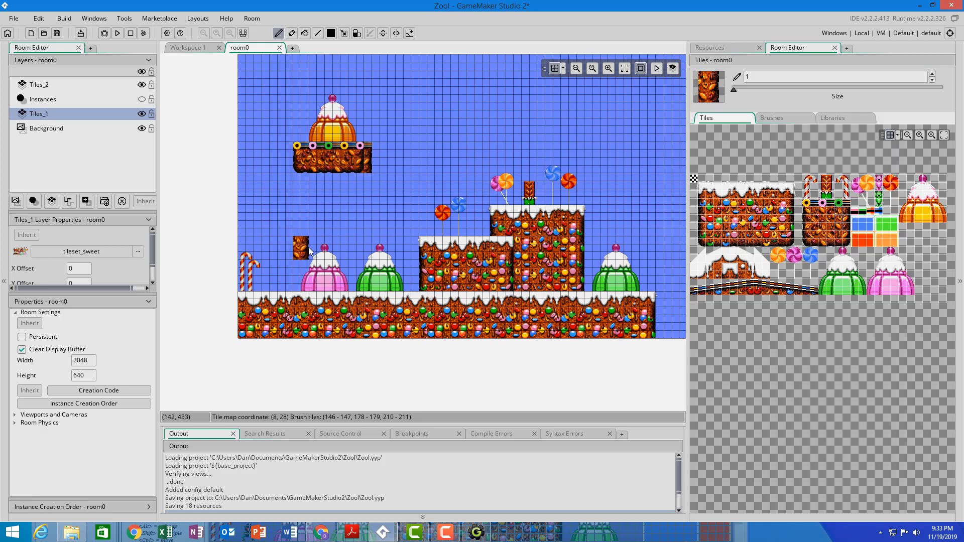
key("ctrl+z")
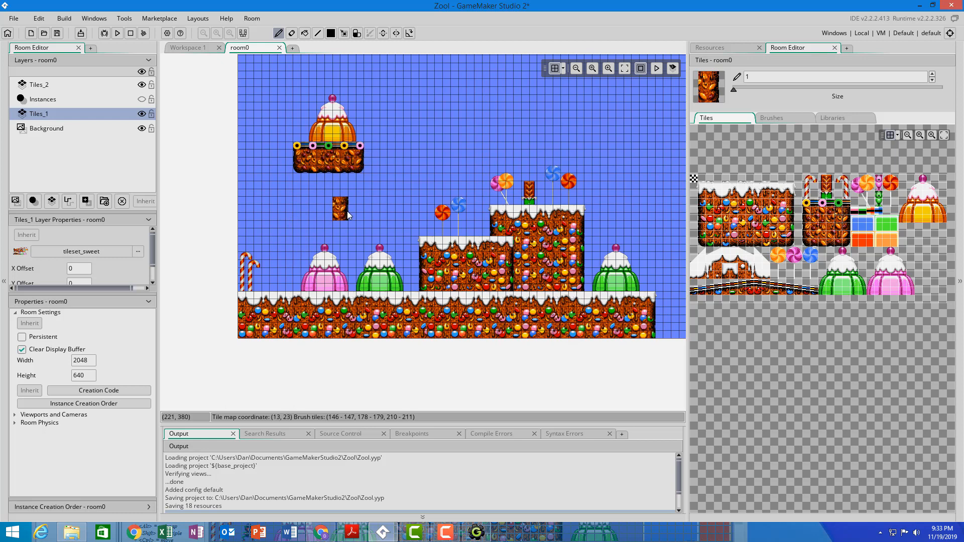
Step: On the Tiles_2 layer, widen the floating platform's right end by one column with the plain trim end and the nut block's edge tiles
left_click(57, 86)
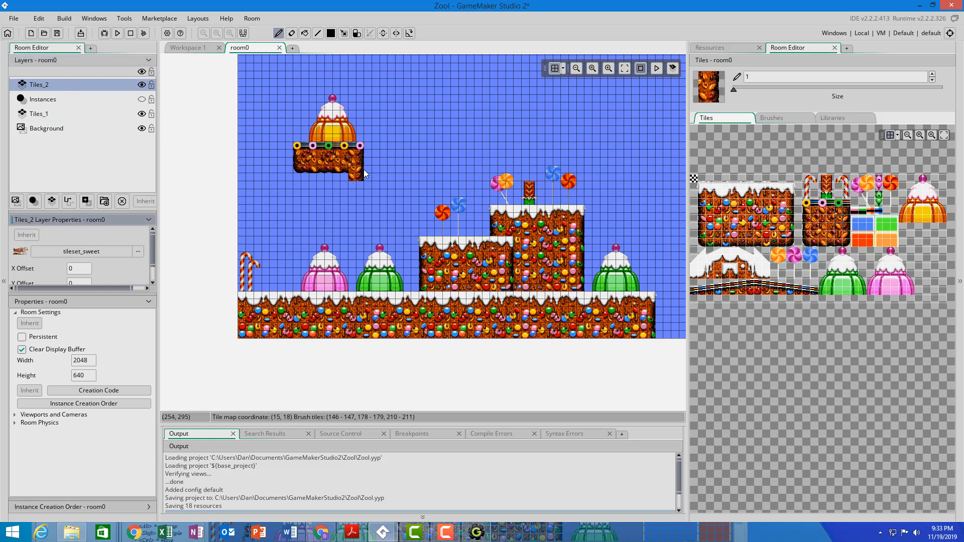
left_click(845, 246)
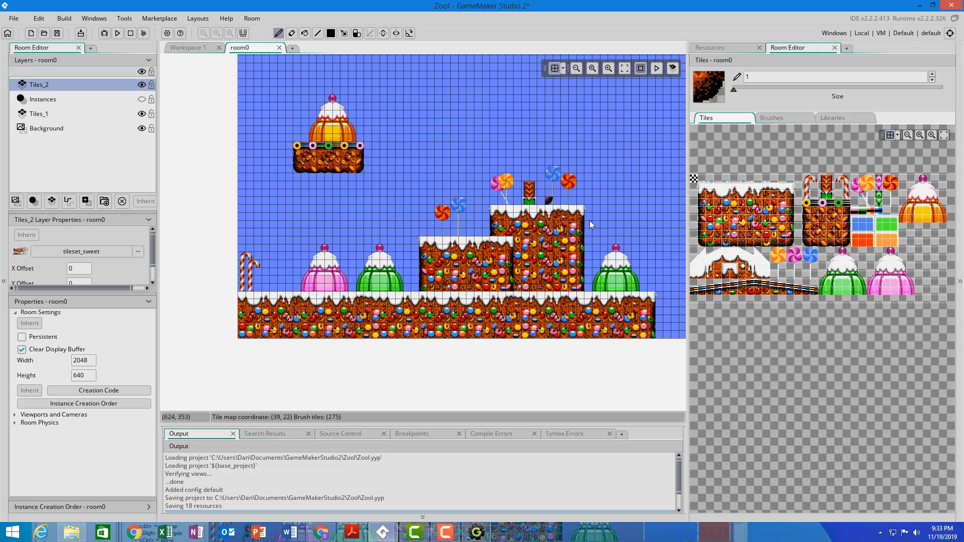
left_click(848, 206)
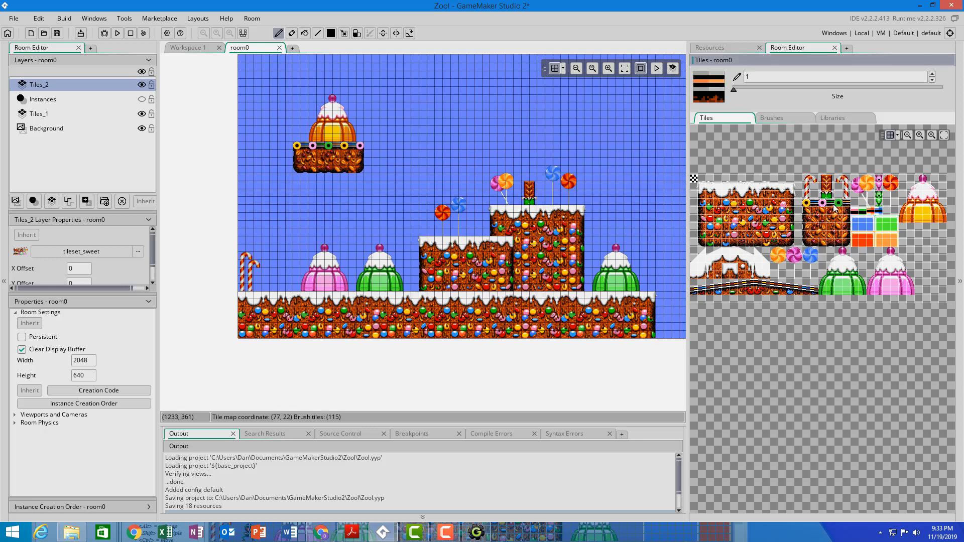
left_click(369, 147)
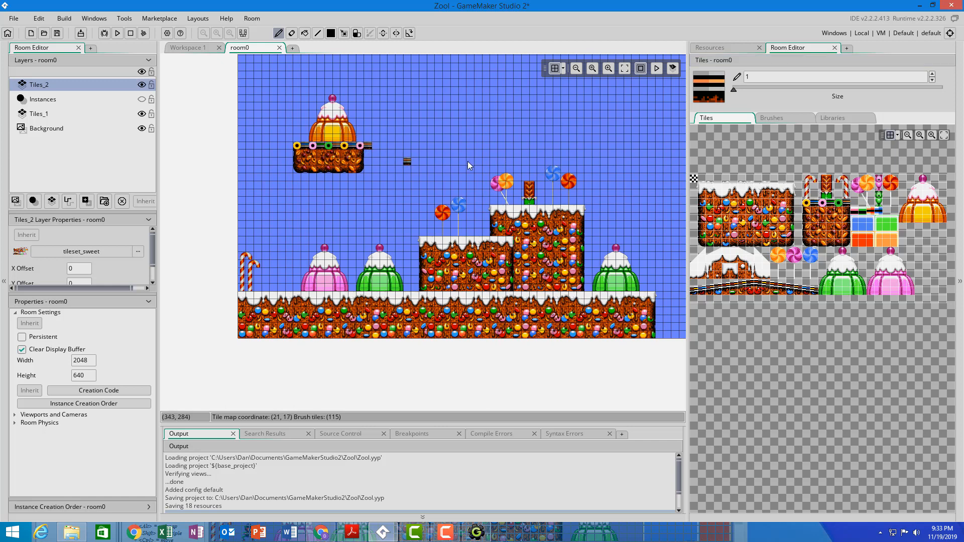
left_click_drag(842, 211, 848, 230)
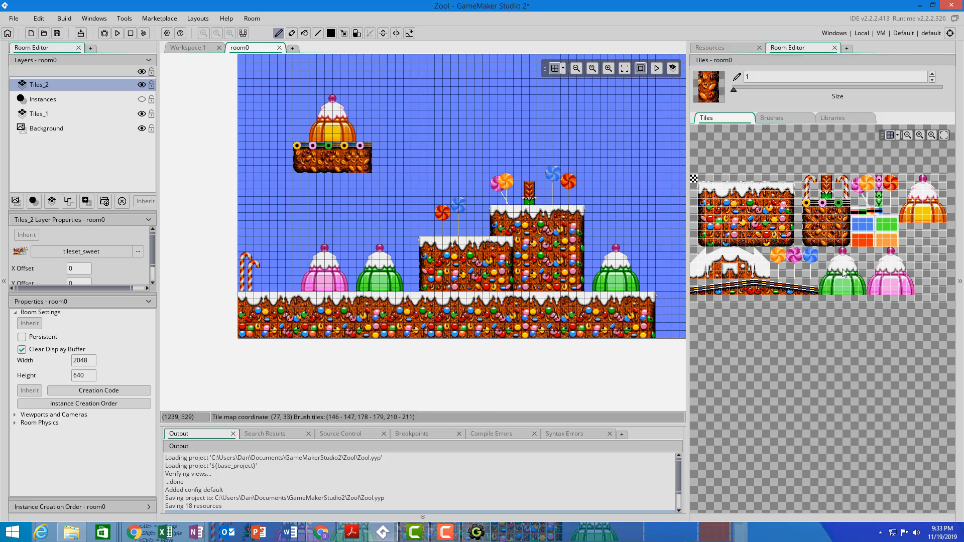
left_click(848, 245)
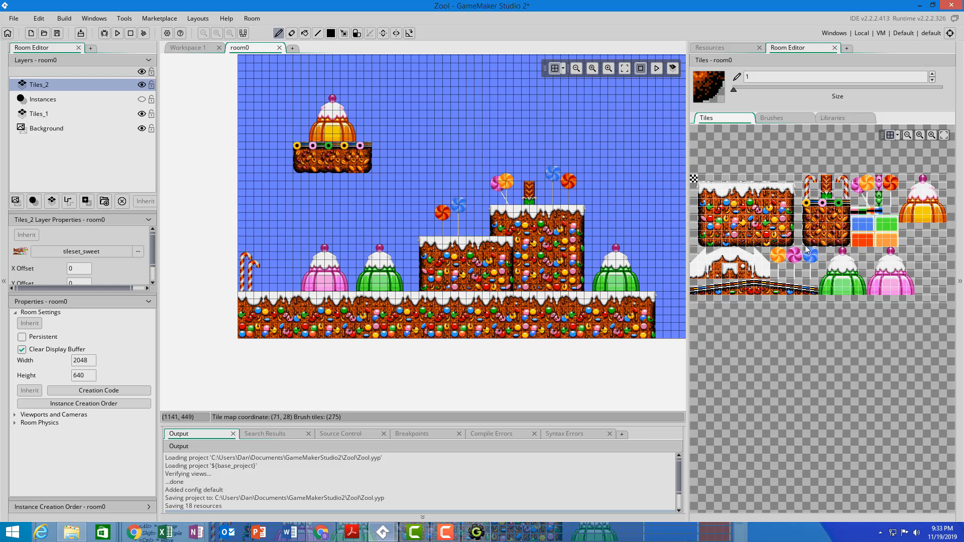
left_click_drag(836, 244, 841, 246)
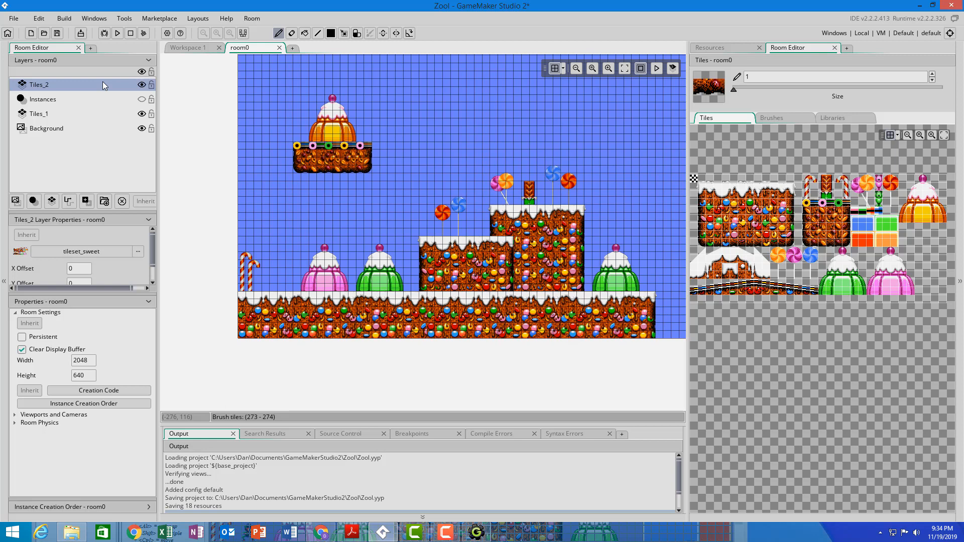
Step: On the Tiles_1 layer, place a two-by-three-tile candy cane at each end of the floating platform, one on either side of the orange jelly
left_click(70, 118)
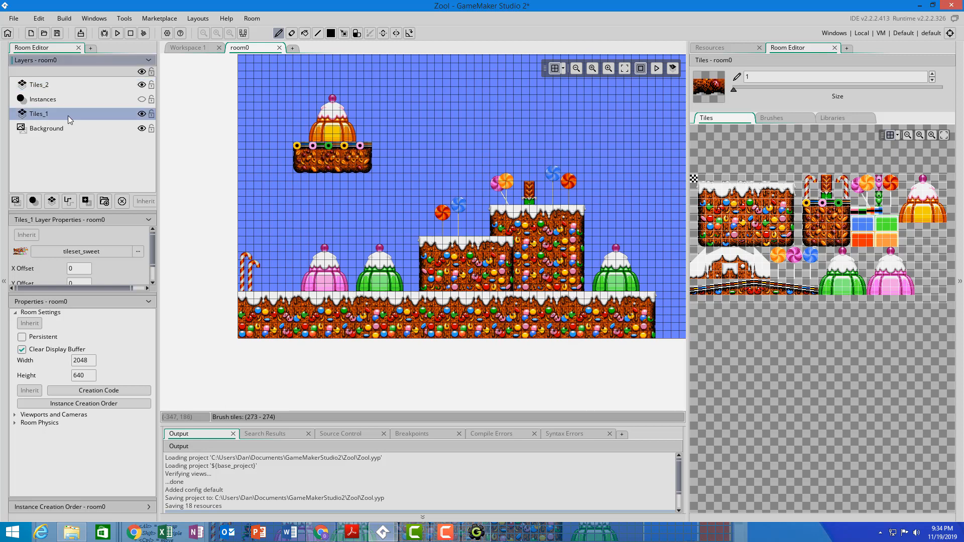
left_click(68, 116)
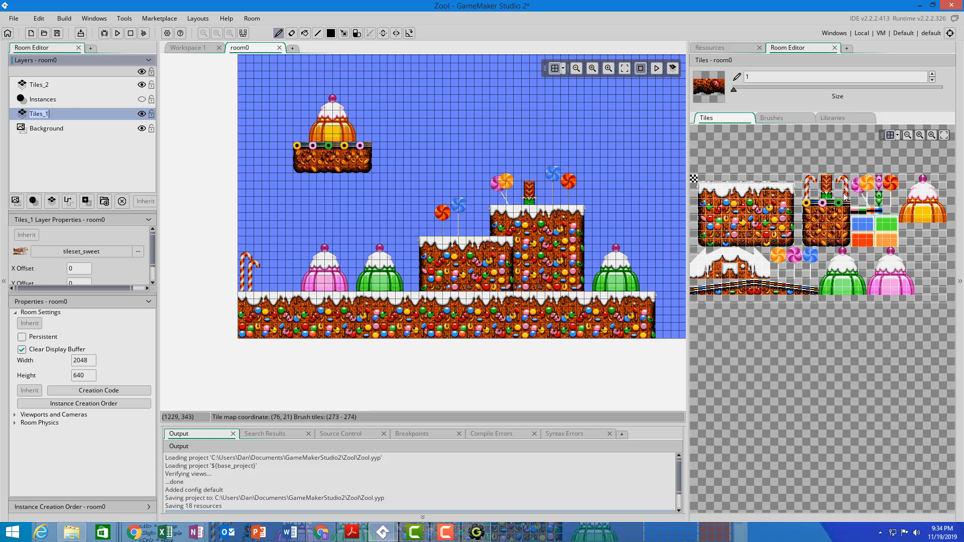
left_click(477, 532)
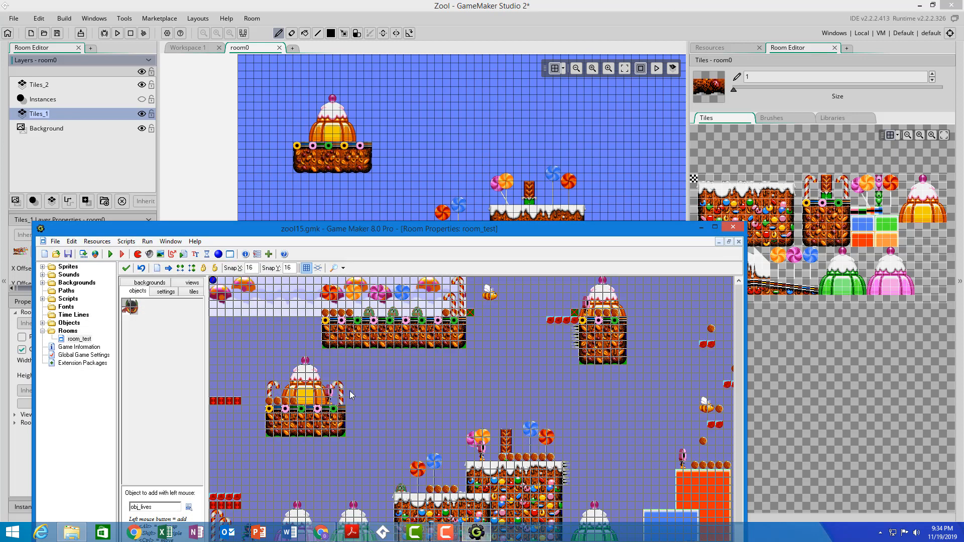
left_click(766, 161)
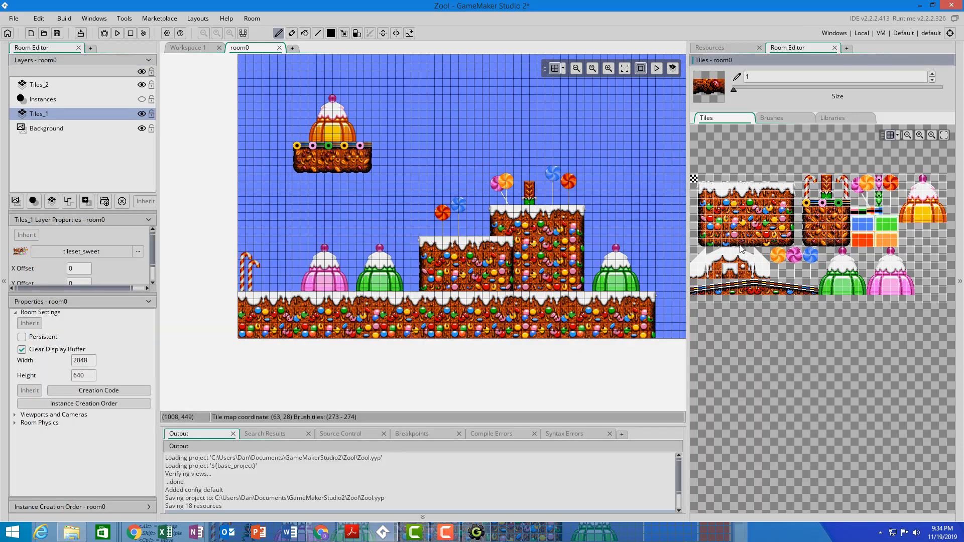
left_click(807, 200)
left_click_drag(807, 201, 813, 183)
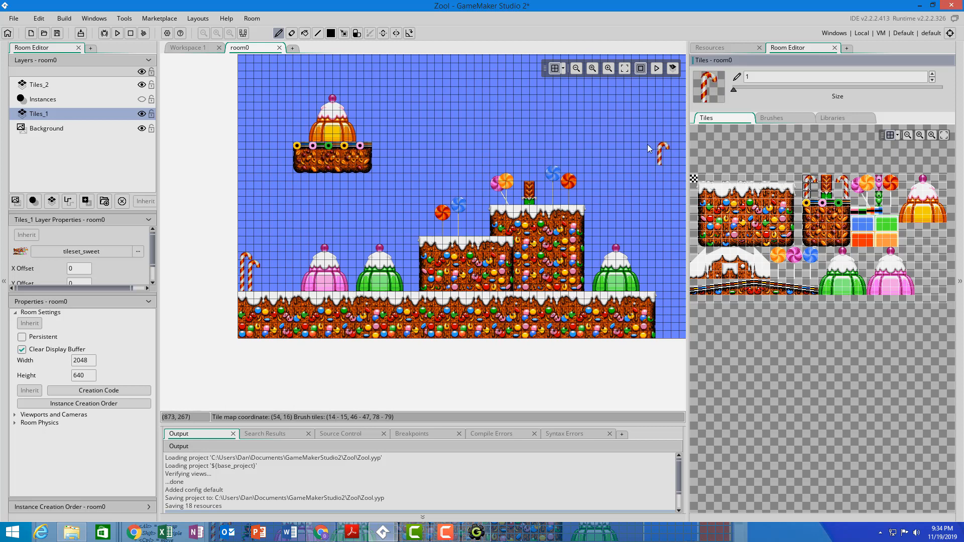
left_click(300, 131)
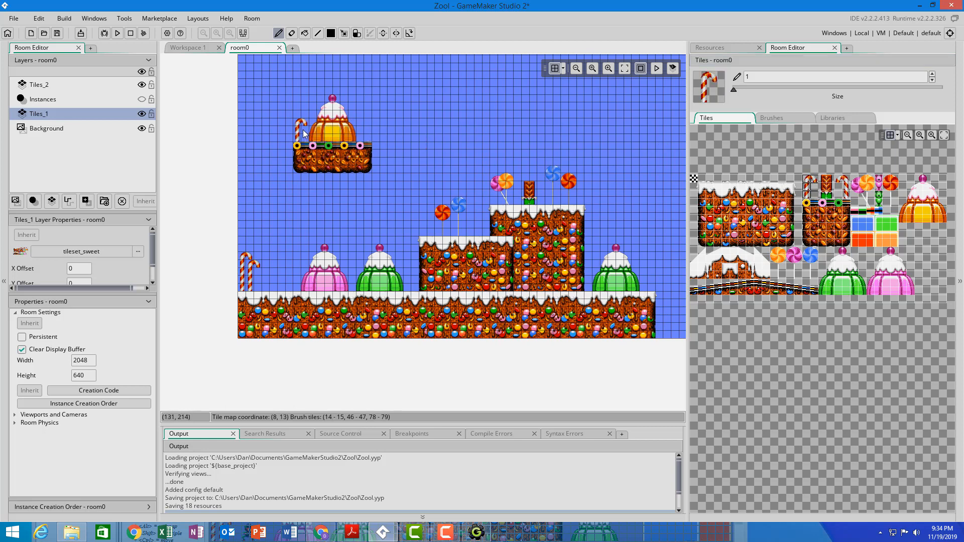
left_click_drag(840, 180, 848, 200)
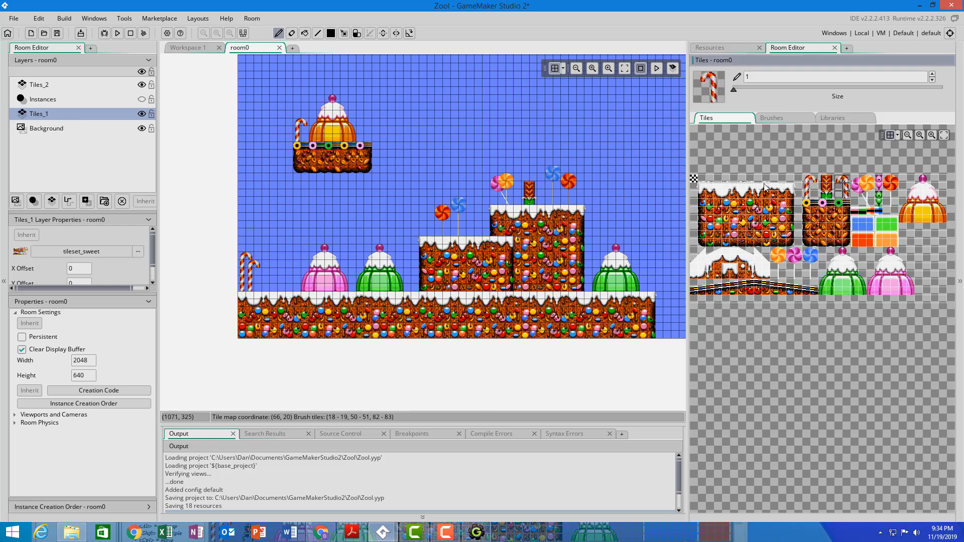
left_click(365, 131)
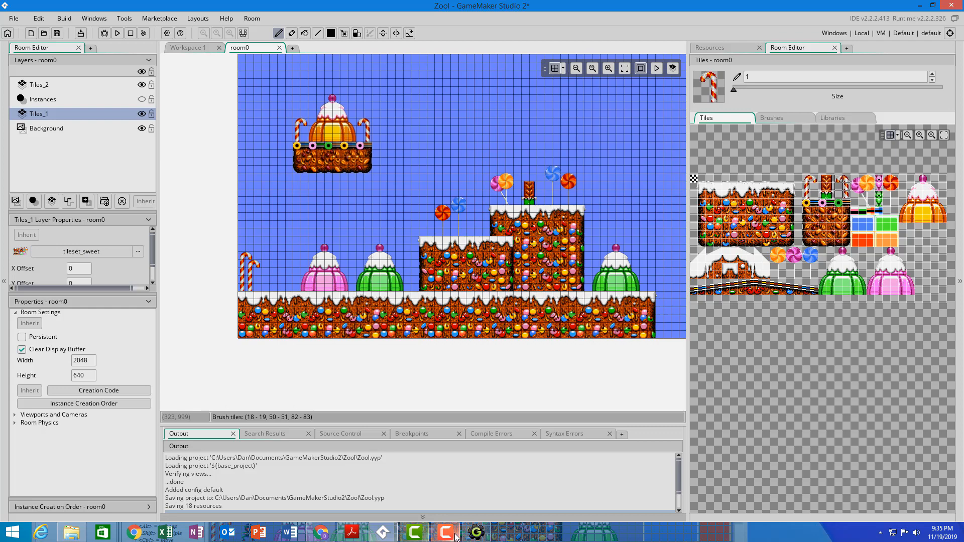
Step: Examine the remaining platforms, decorations and ground of the reference room, and return to room0
left_click(476, 533)
scroll(516, 403, "down", 2)
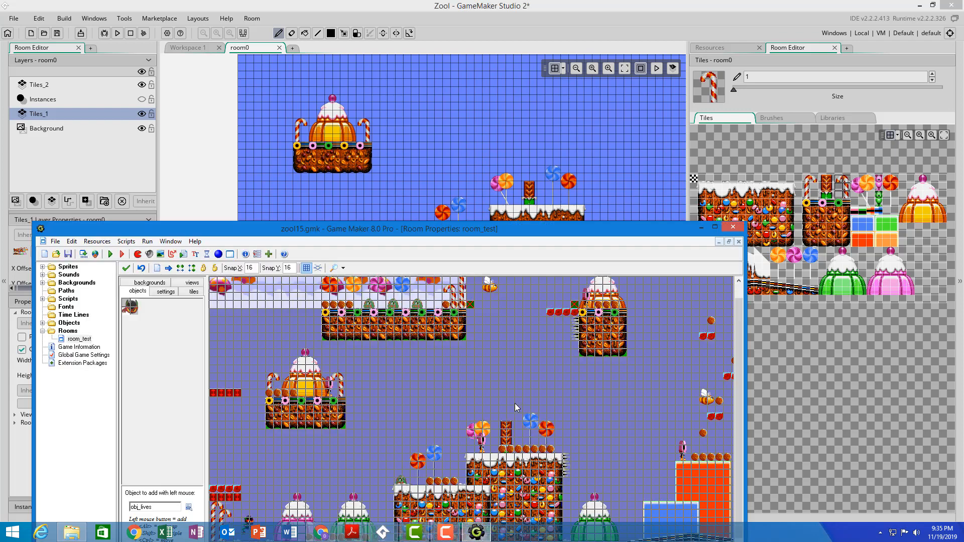
scroll(514, 403, "up", 2)
left_click_drag(637, 228, 623, 142)
scroll(621, 223, "up", 1)
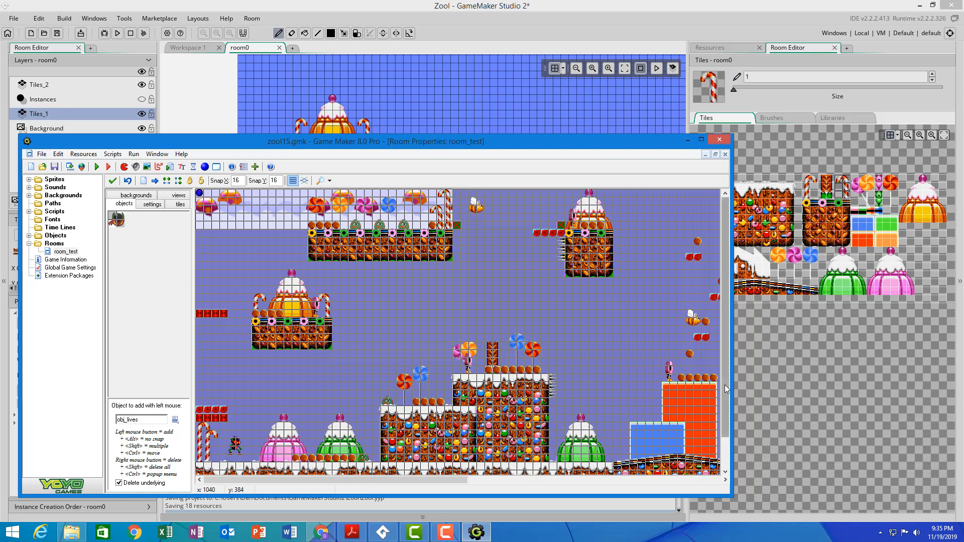
left_click_drag(725, 384, 722, 441)
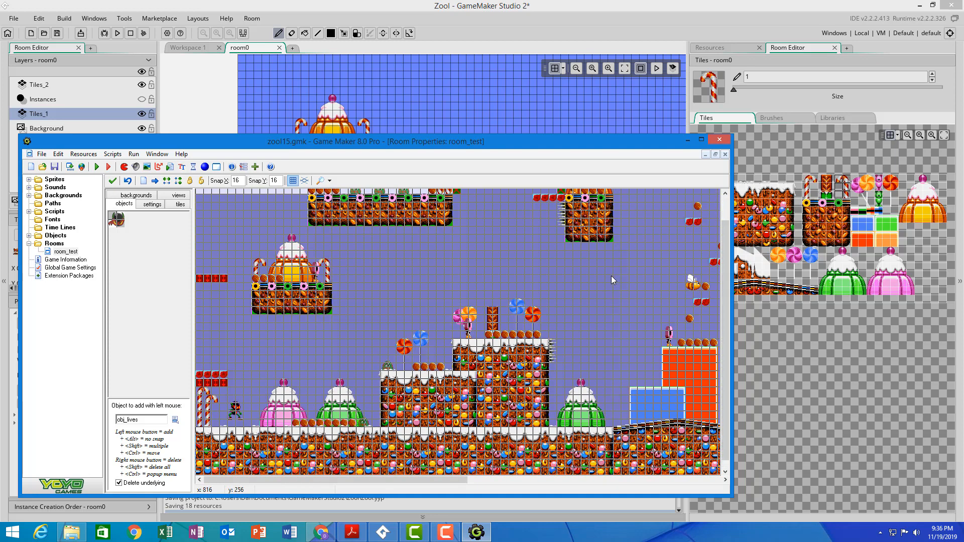
scroll(611, 278, "up", 1)
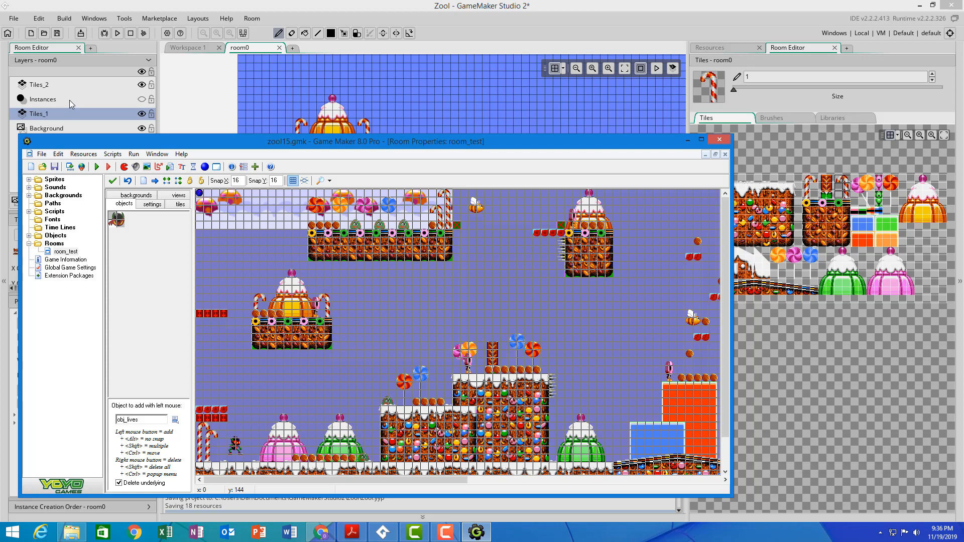
left_click(225, 93)
Step: Hide the Tiles_1, Background and Tiles_2 layers of room0, and show the Instances layer
left_click(142, 113)
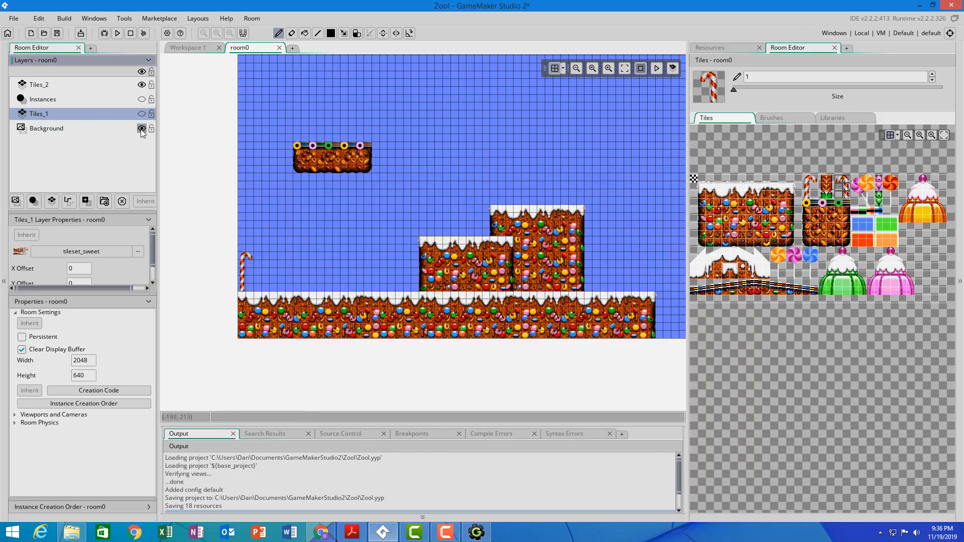
left_click(141, 128)
left_click(142, 85)
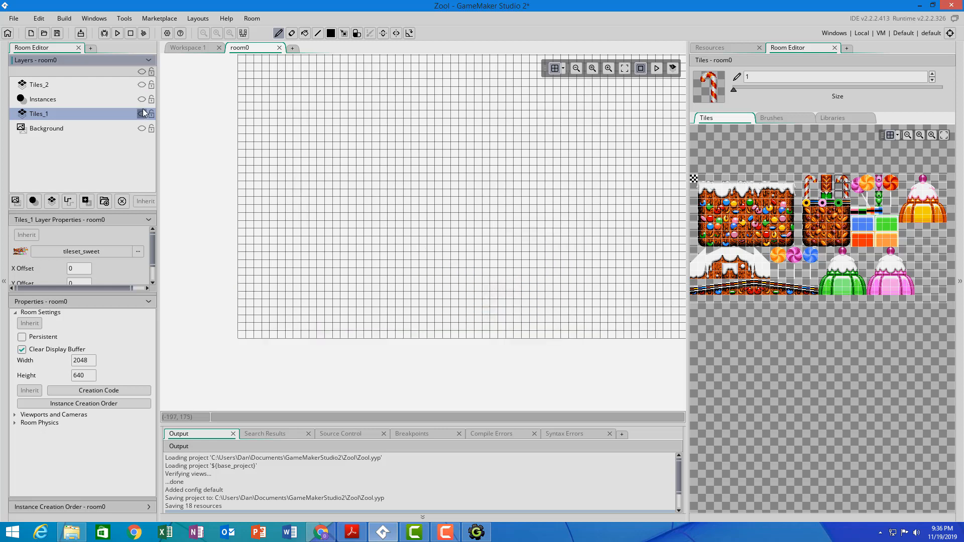
left_click(142, 99)
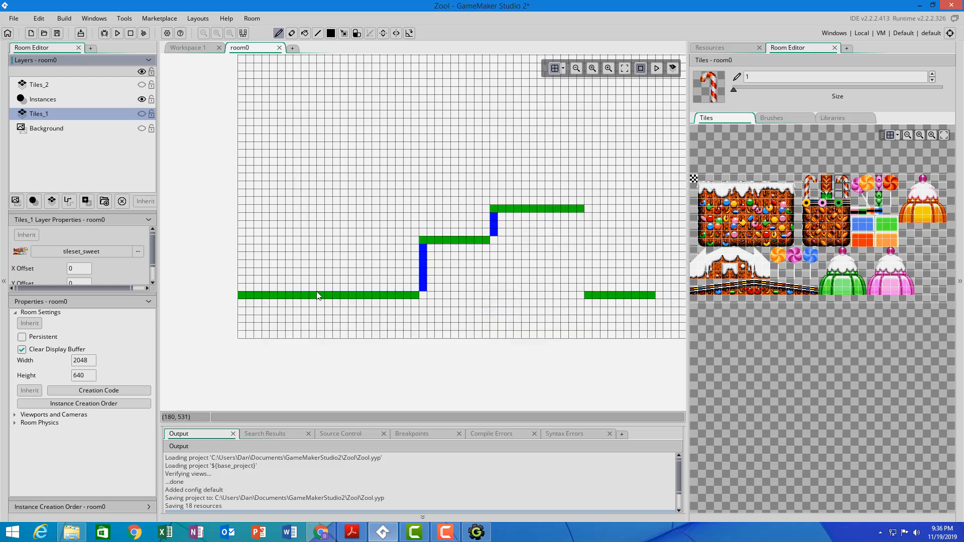